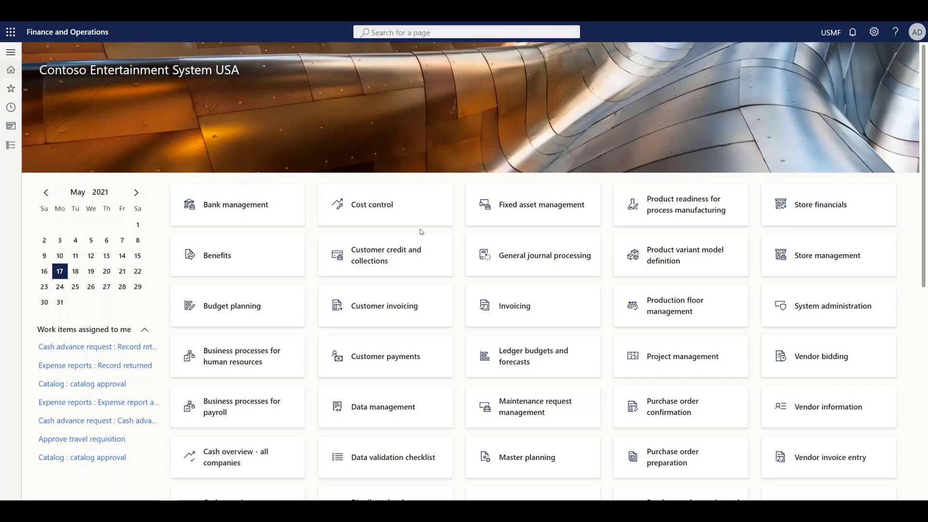
# Step: Find the Business events page and display its endpoints
pyautogui.click(546, 30)
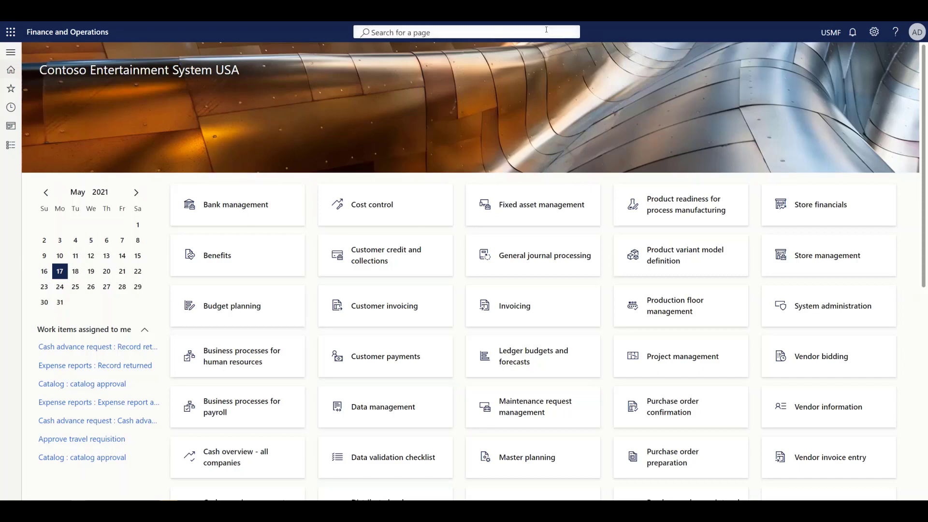
pyautogui.write('business event')
pyautogui.press('Return')
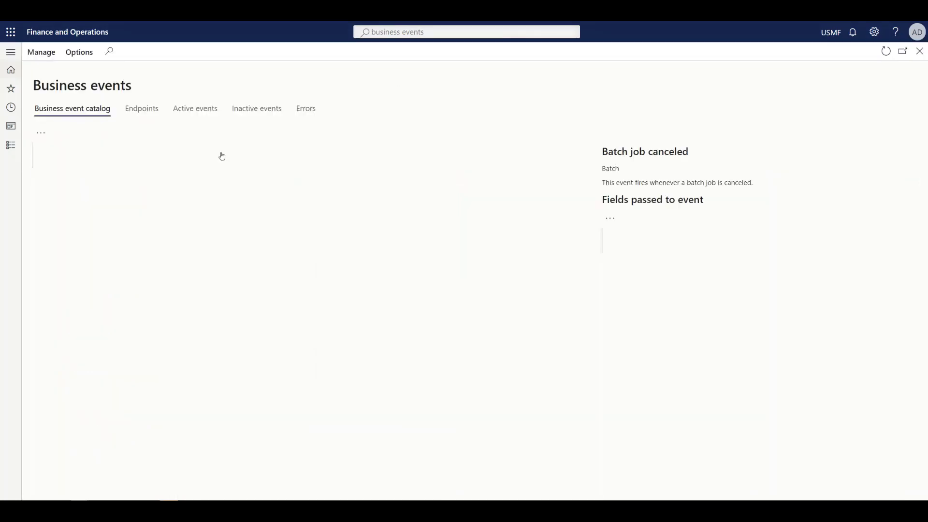
pyautogui.click(148, 112)
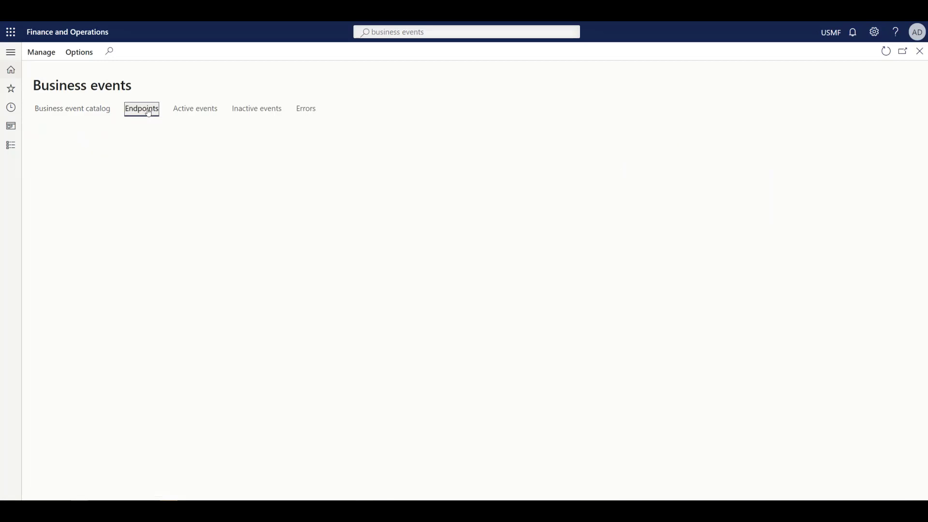
# Step: Start configuring a new endpoint with the type Azure Service Bus Topic
pyautogui.click(51, 135)
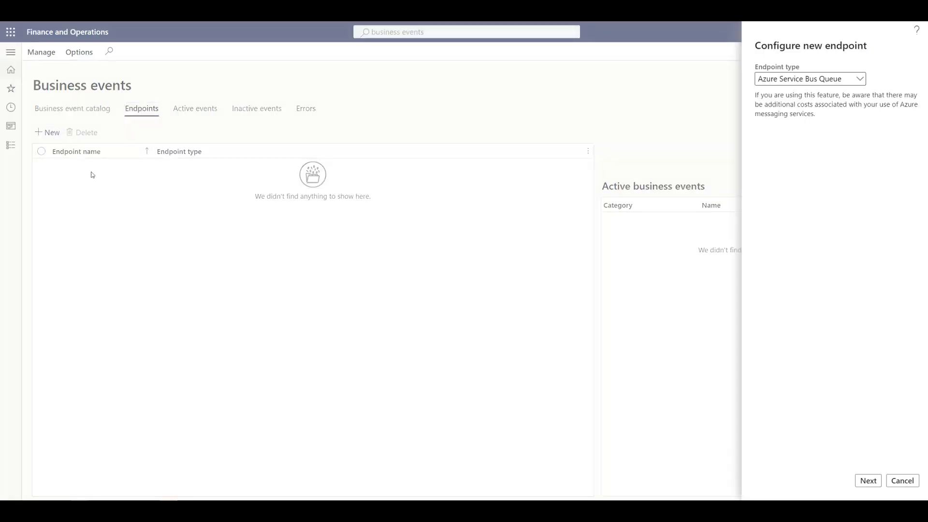
pyautogui.click(862, 82)
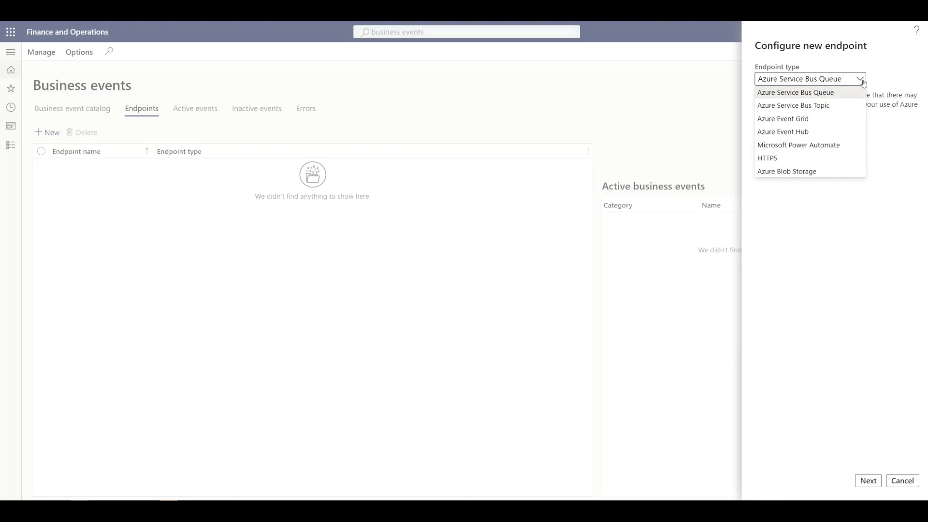
pyautogui.click(844, 107)
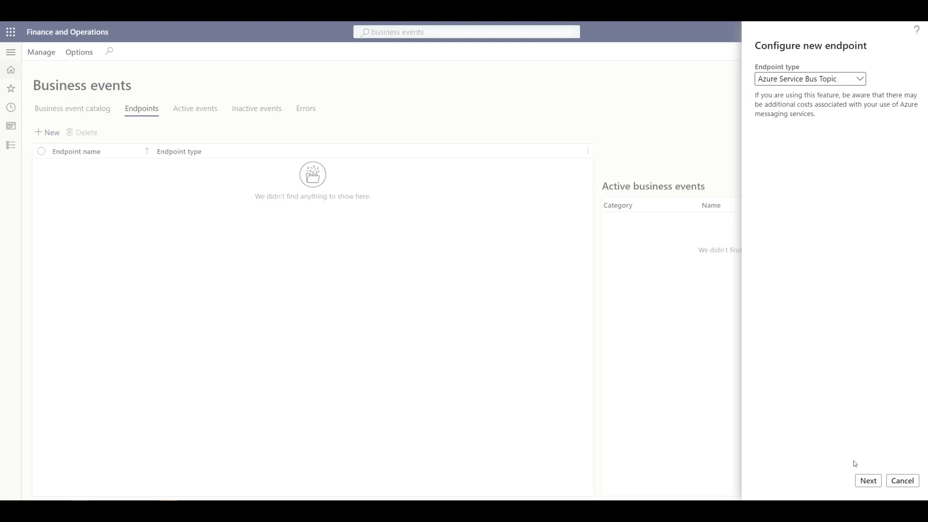
pyautogui.click(863, 481)
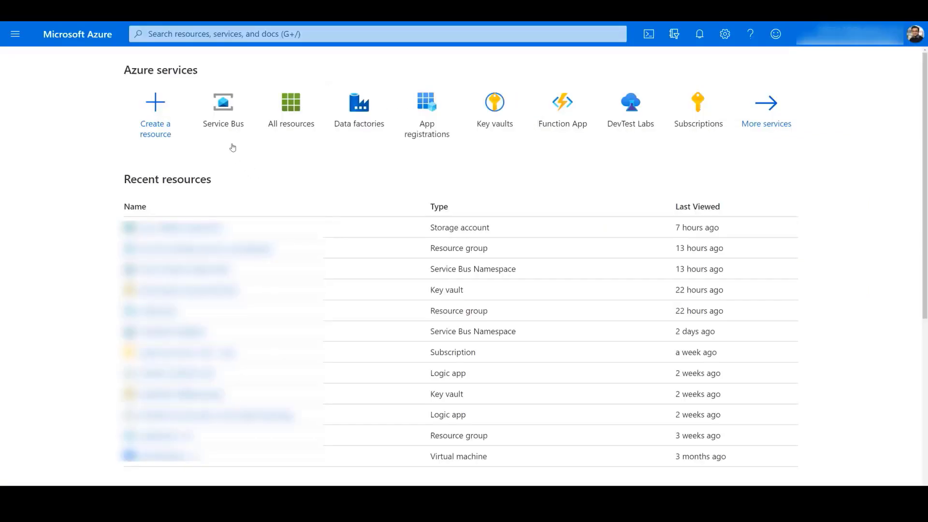
# Step: Switch to the Microsoft Azure portal, find the Service Bus resource offering and start creating a namespace
pyautogui.click(151, 136)
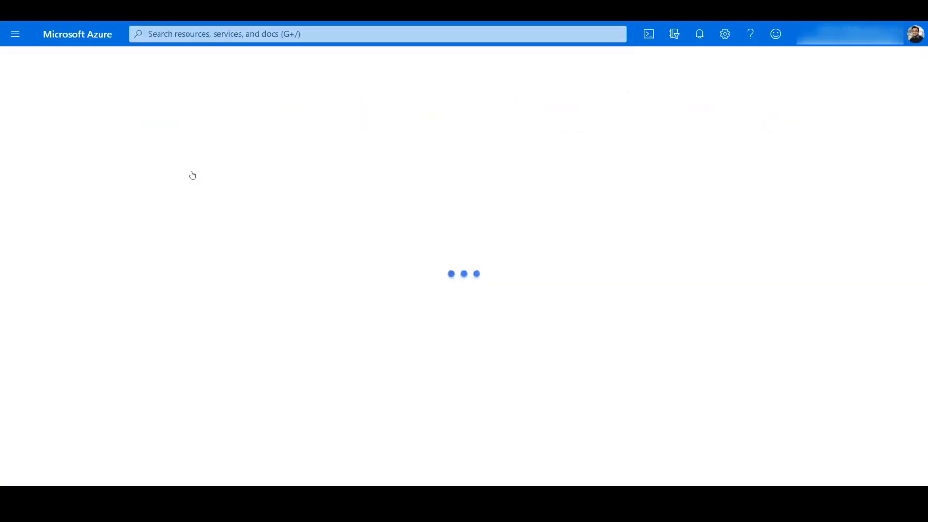
pyautogui.click(212, 123)
pyautogui.write('service')
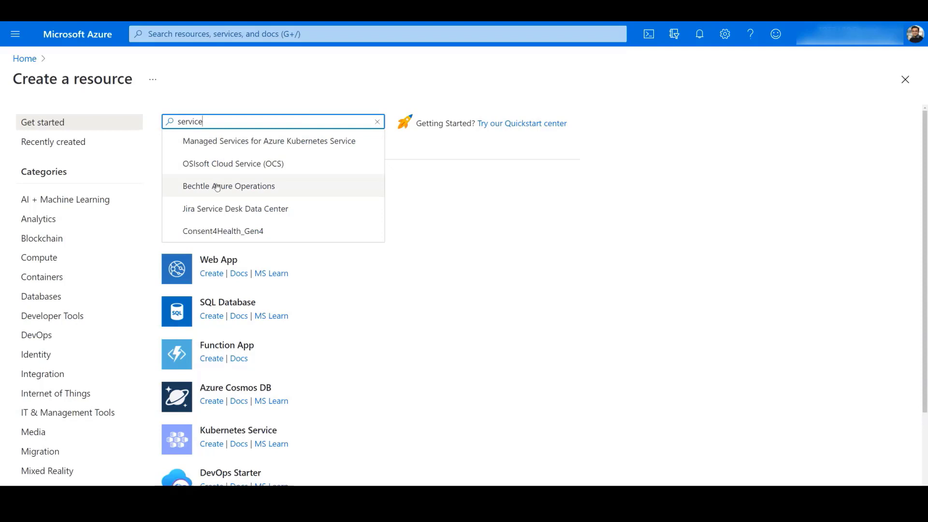
pyautogui.write(' bus')
pyautogui.click(222, 143)
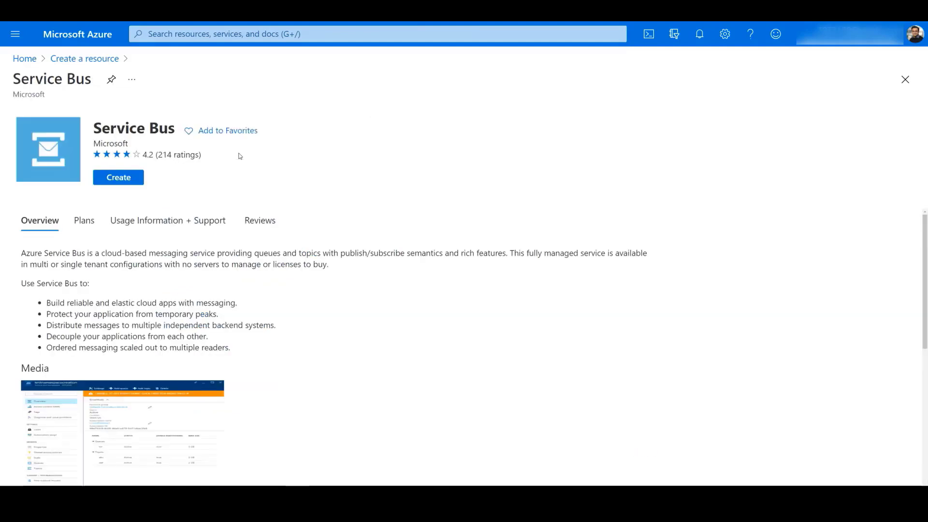
pyautogui.click(136, 183)
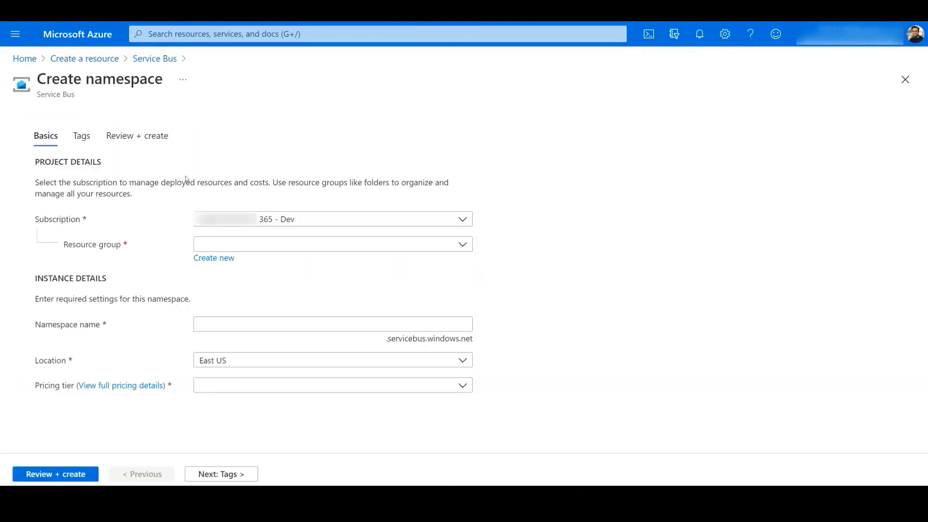
# Step: Set the namespace's resource group to d365fostd, its name to TQD365ServiceBUS001 and its location to Australia Southeast
pyautogui.click(228, 251)
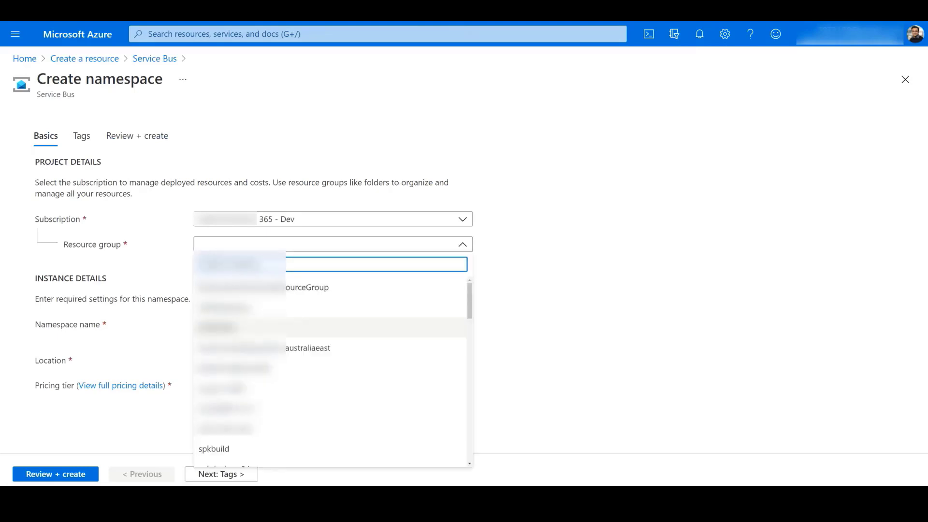
pyautogui.write('d365fostd')
pyautogui.click(235, 327)
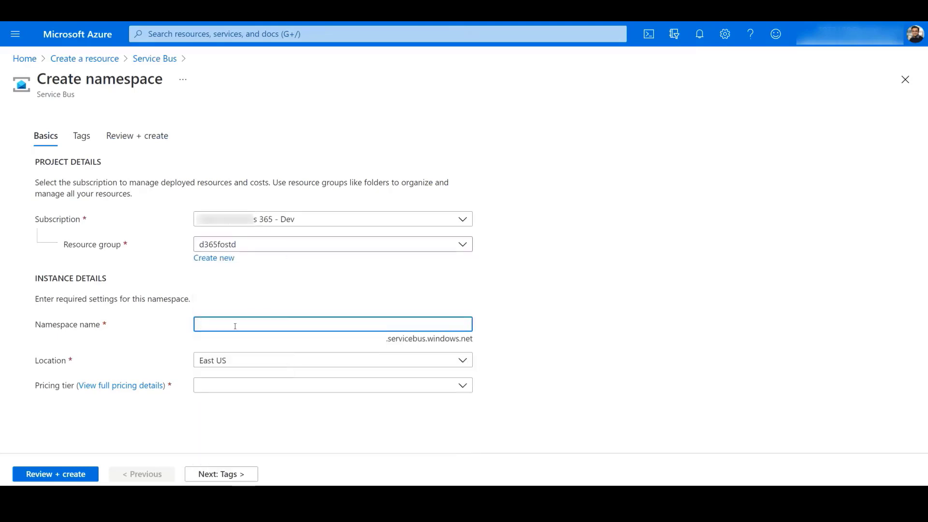
pyautogui.write('TQD365ServiceBUS001')
pyautogui.click(241, 363)
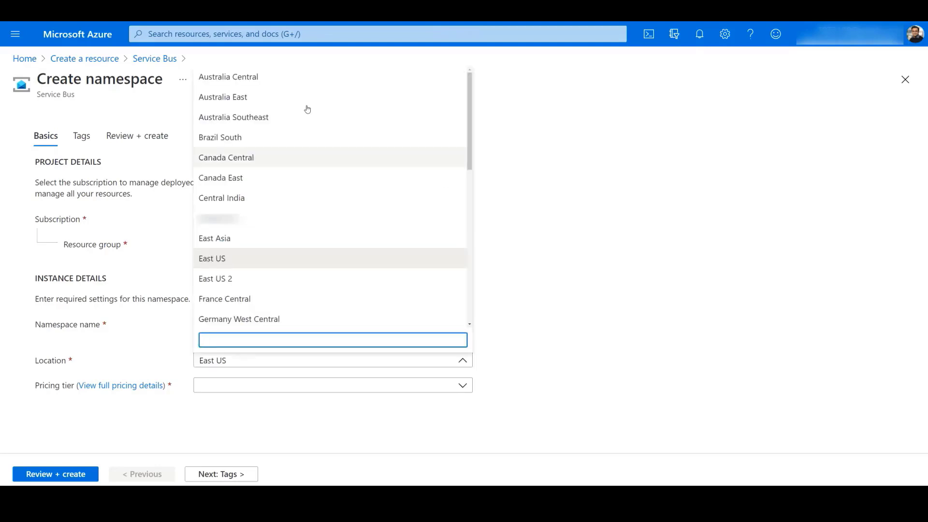
pyautogui.click(271, 118)
# Step: Choose the Premium pricing tier for the namespace, then review and create it
pyautogui.click(311, 386)
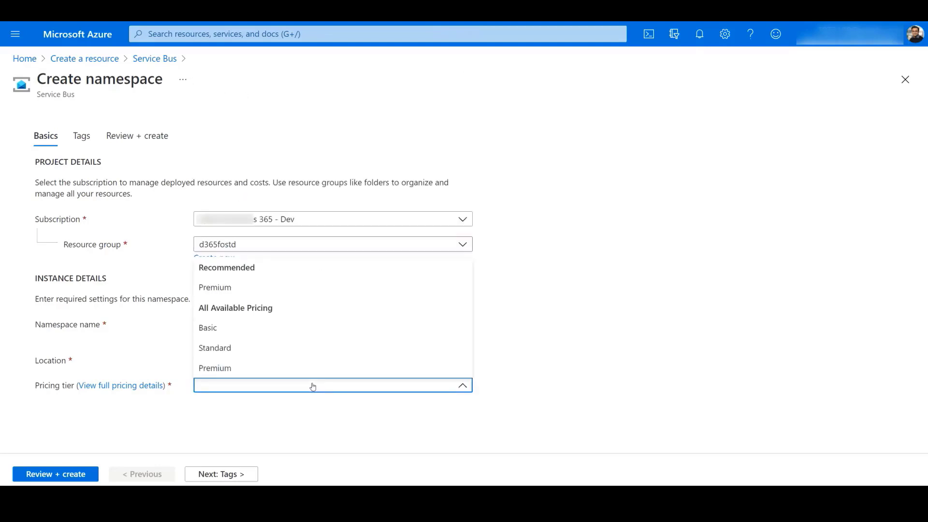
pyautogui.click(249, 367)
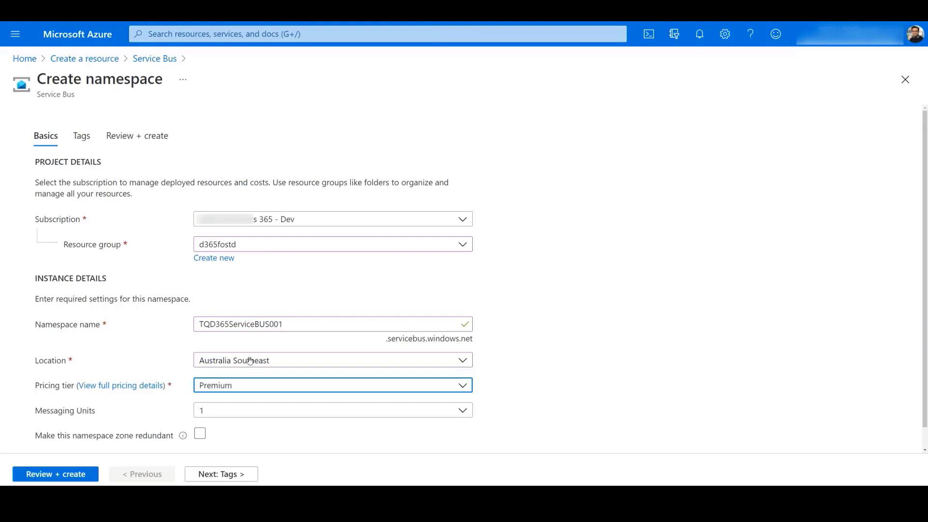
pyautogui.click(249, 385)
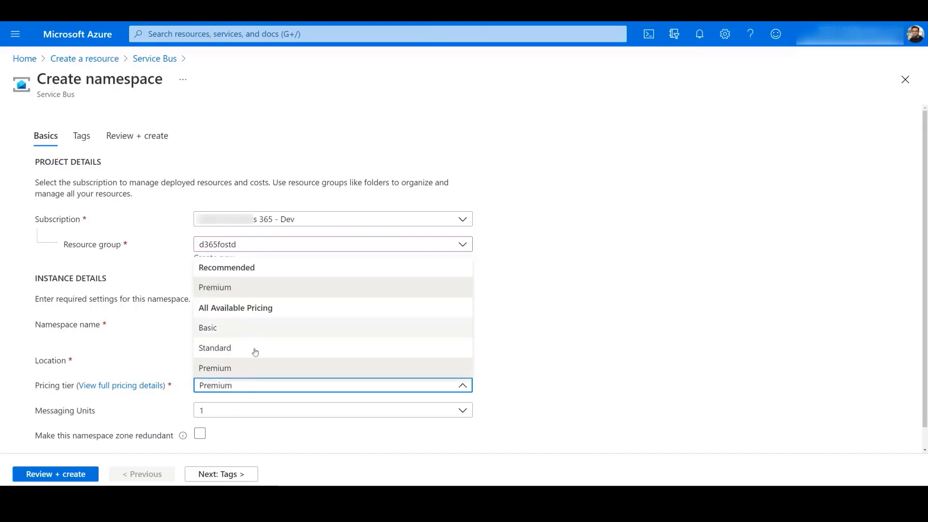
pyautogui.click(256, 390)
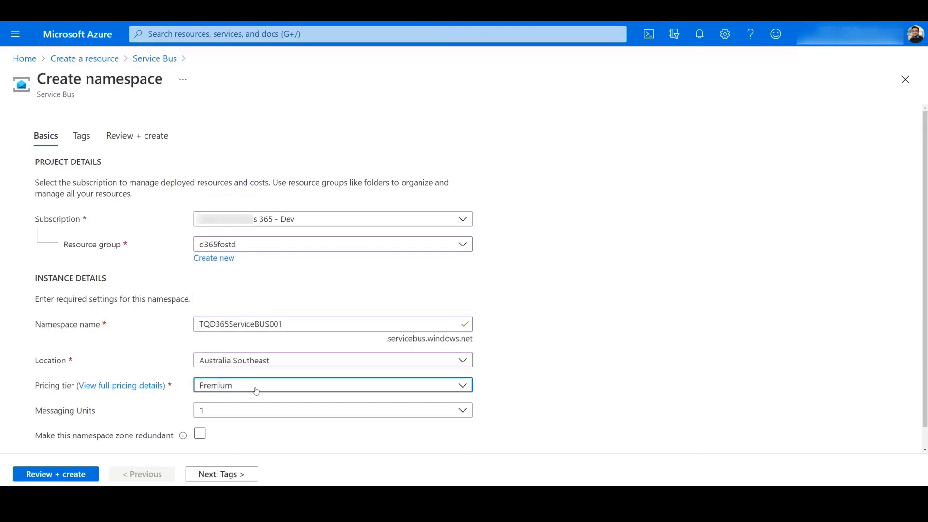
pyautogui.scroll(-1, 254, 387)
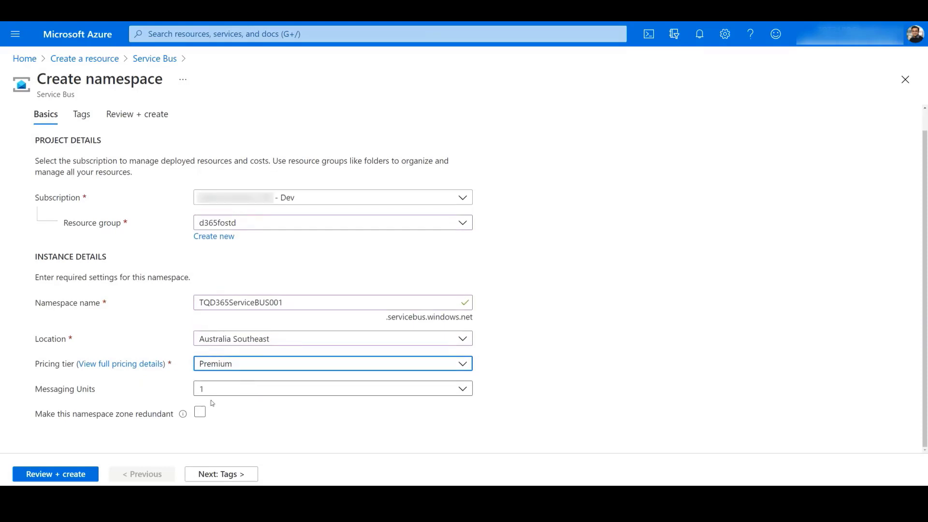
pyautogui.click(81, 475)
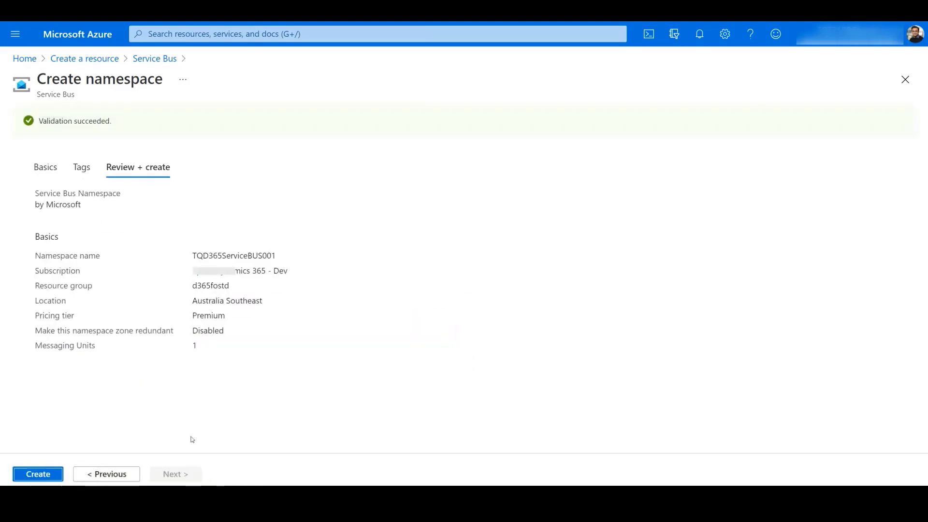
pyautogui.click(43, 475)
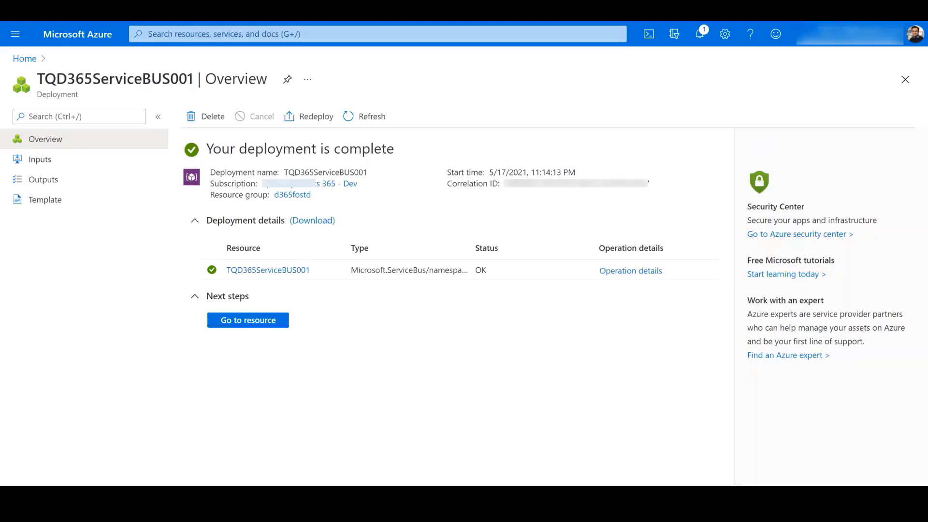
# Step: Open the deployed TQD365ServiceBUS001 namespace and create a topic named TQD365SBTopic001 in it
pyautogui.click(277, 271)
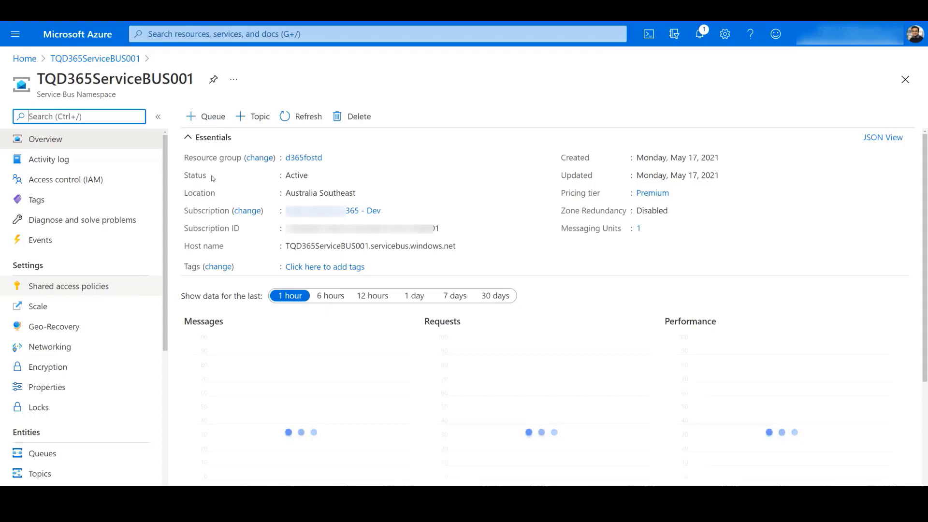
pyautogui.click(260, 119)
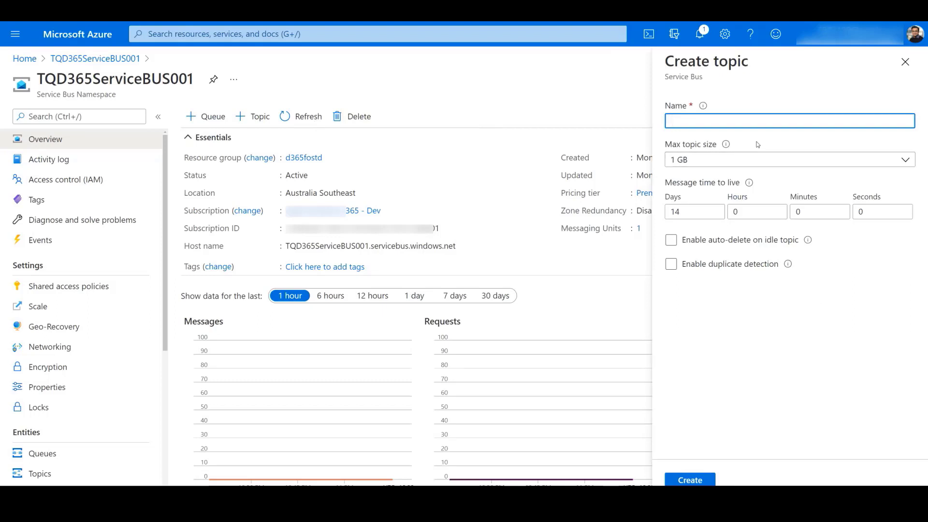
pyautogui.write('TQD365SBTopic001')
pyautogui.click(695, 480)
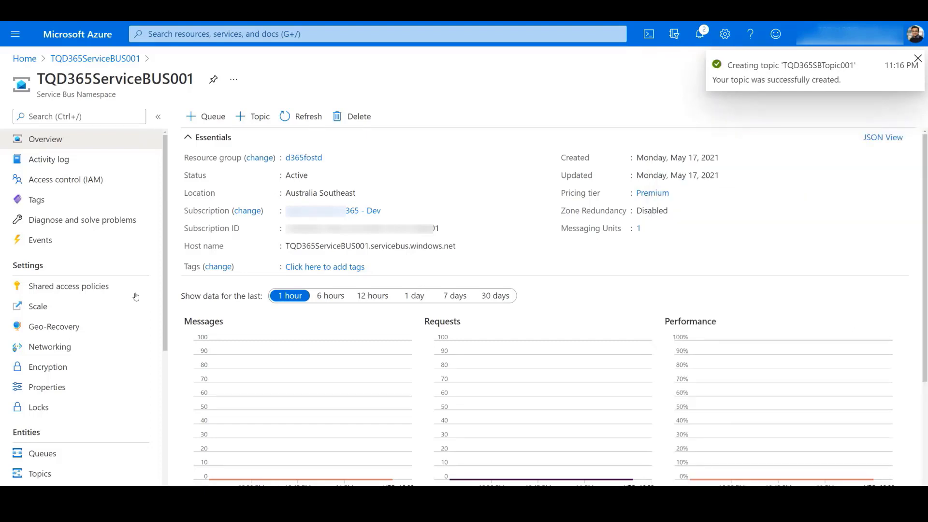
# Step: In the topic tqd365sbtopic001, add the subscription TQD365SBTopicSub001 with a max delivery count of 1000 and dismiss the notifications
pyautogui.scroll(-5, 116, 358)
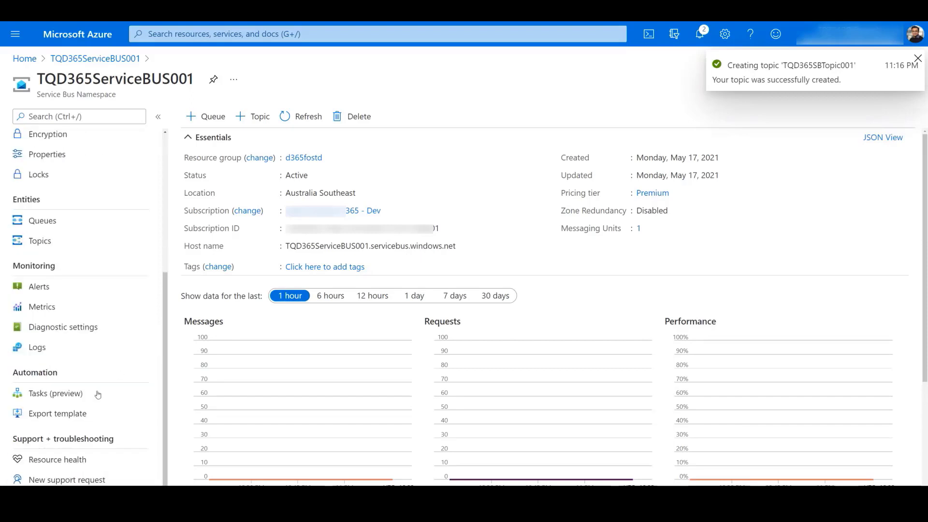
pyautogui.click(74, 245)
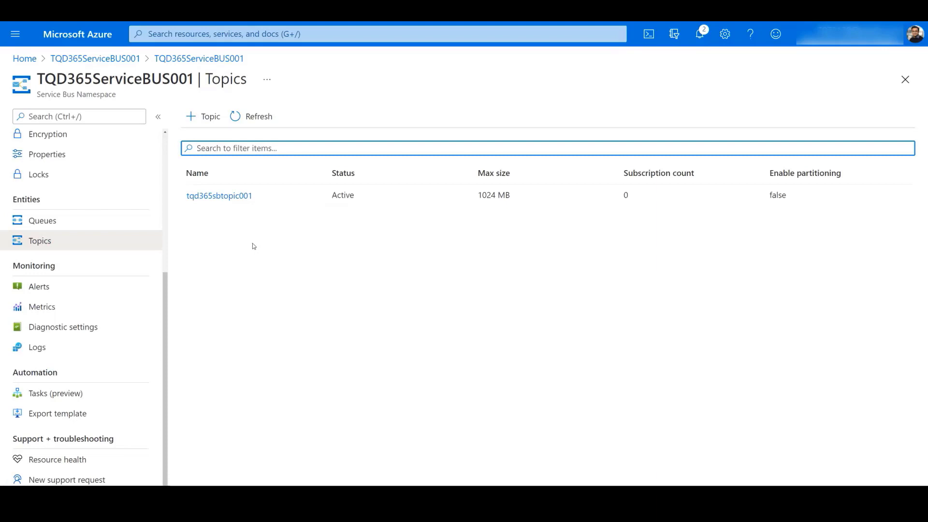
pyautogui.click(233, 200)
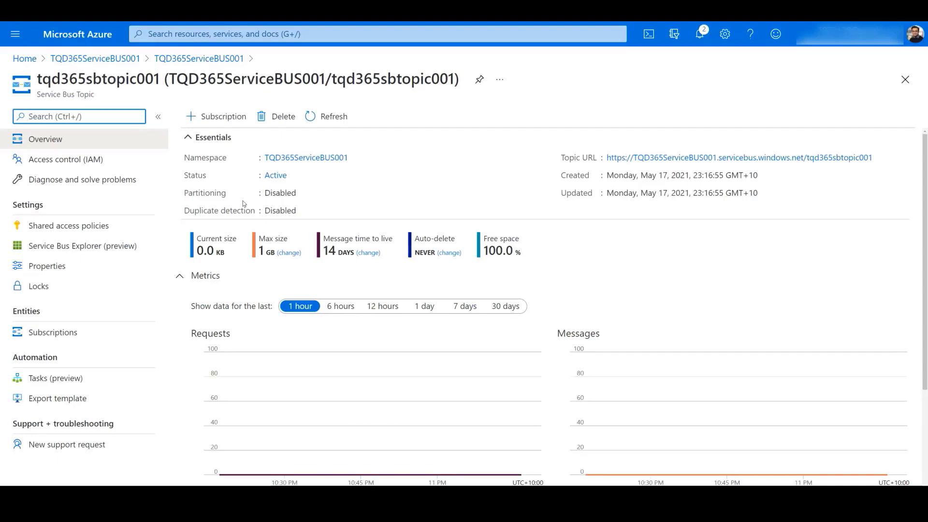
pyautogui.click(95, 334)
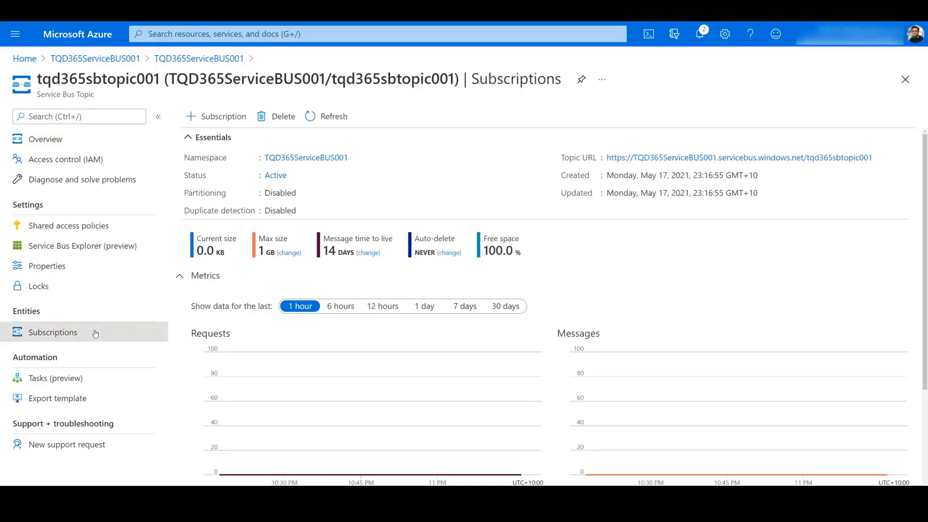
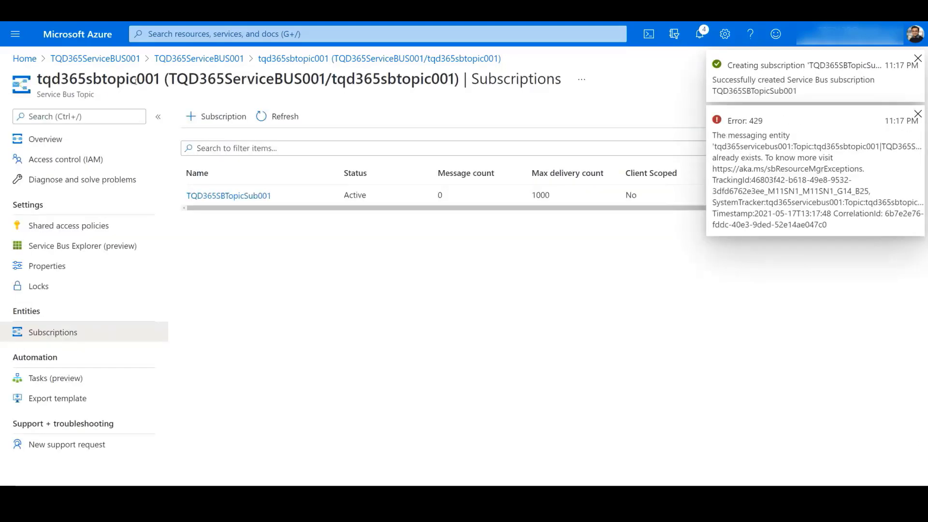
pyautogui.click(918, 114)
pyautogui.click(918, 59)
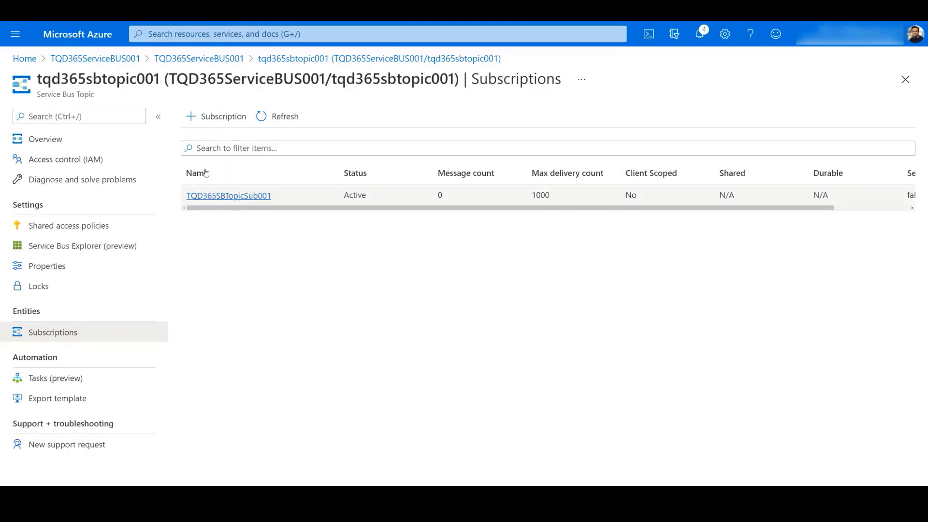
# Step: Add a shared access policy named D365BE with the Send claim to the TQD365ServiceBUS001 namespace
pyautogui.click(115, 59)
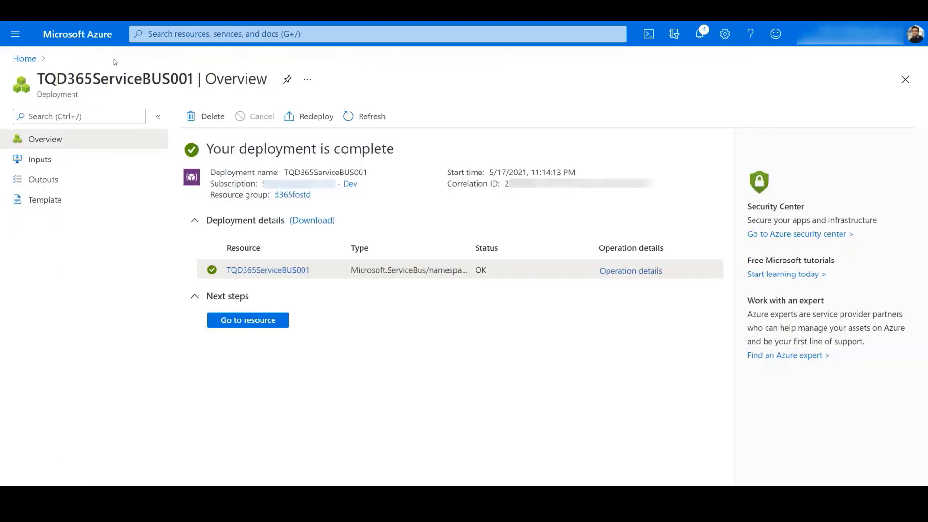
pyautogui.click(263, 272)
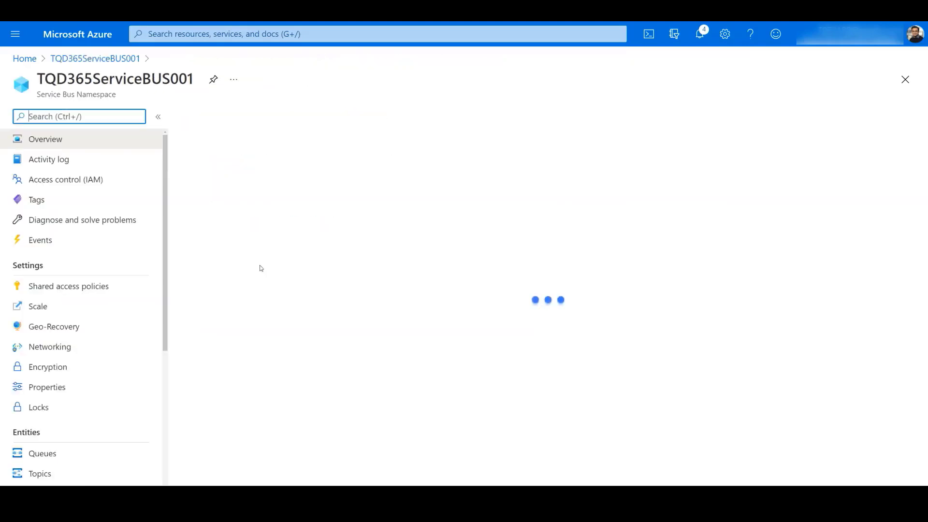
pyautogui.click(75, 291)
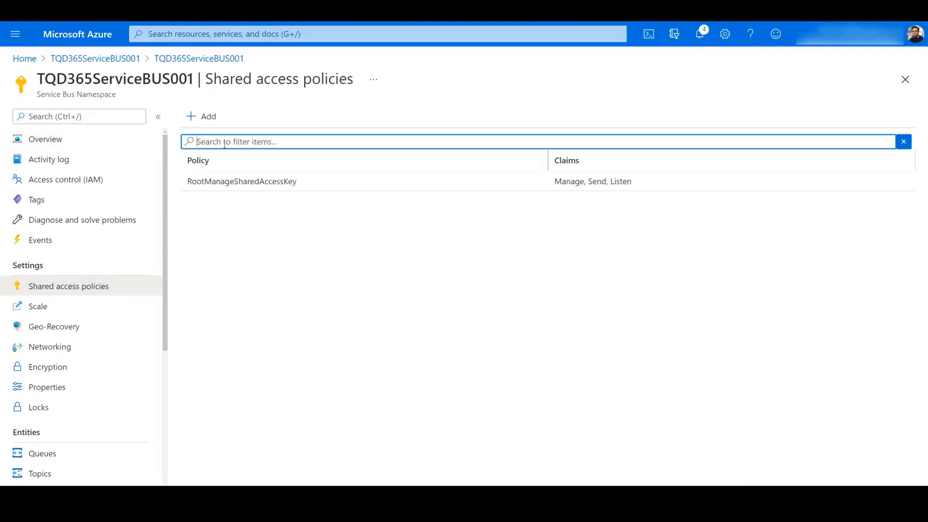
pyautogui.click(211, 123)
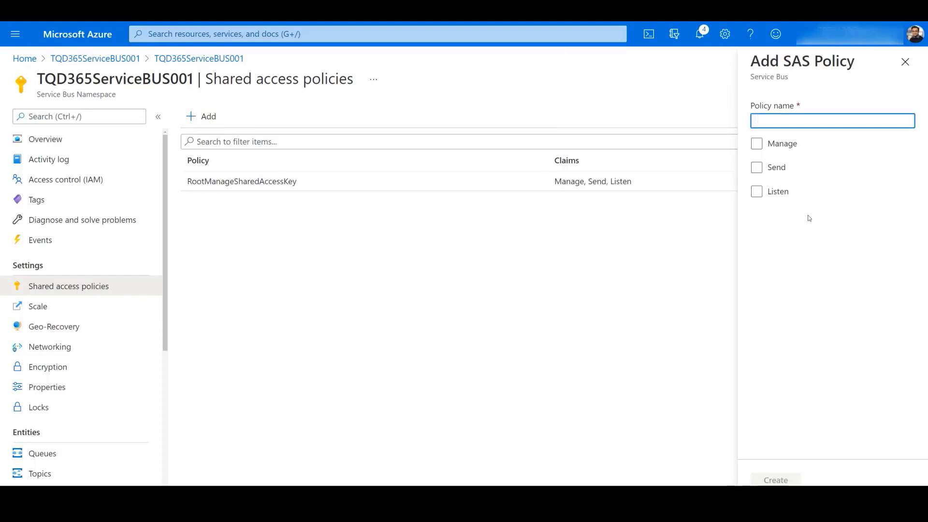
pyautogui.write('D365BE')
pyautogui.click(768, 167)
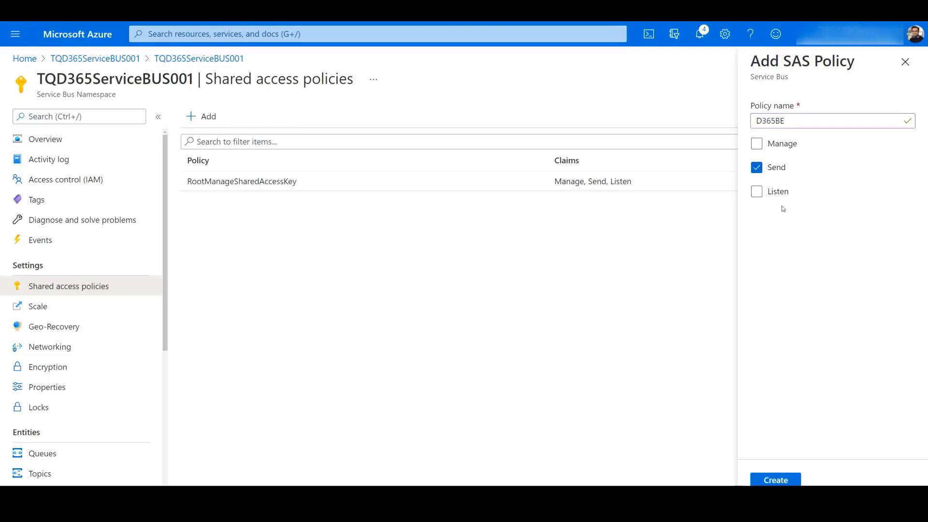
pyautogui.click(772, 480)
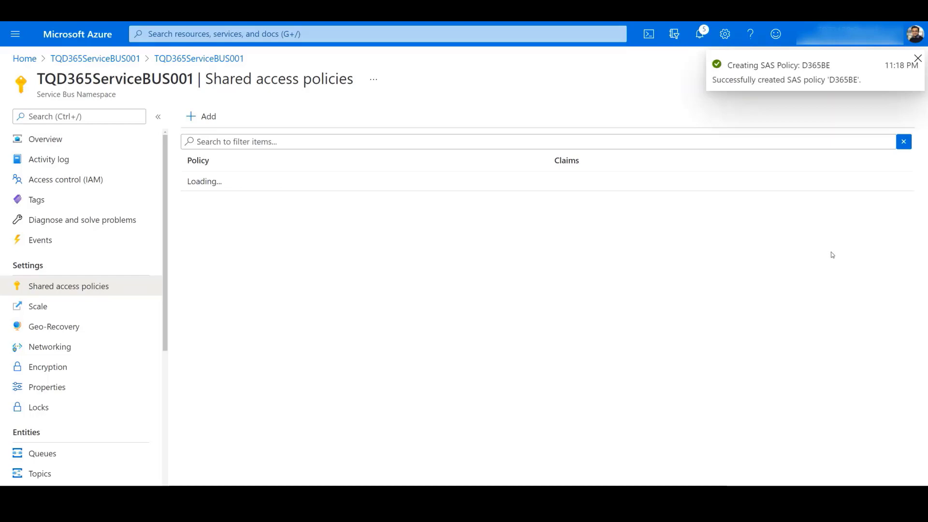
# Step: Copy the primary connection string of the D365BE policy and leave the namespace
pyautogui.click(266, 206)
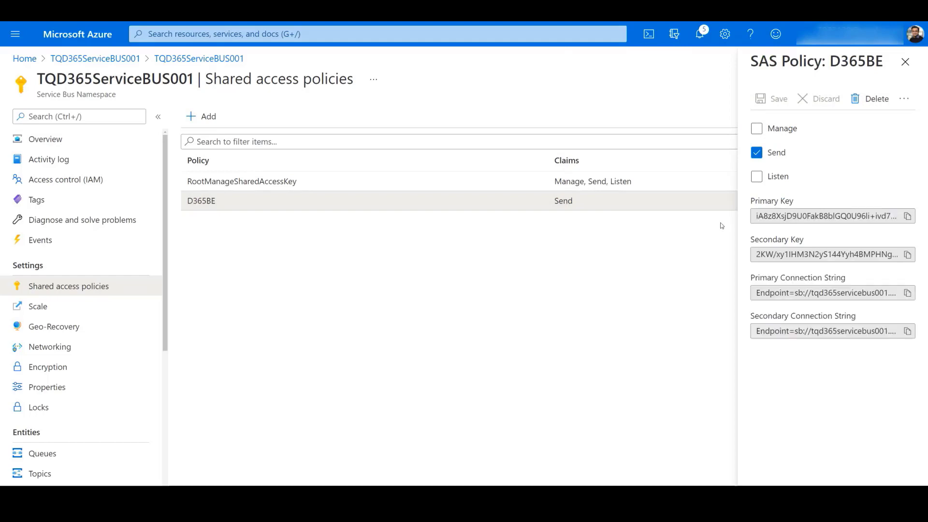
pyautogui.click(907, 293)
pyautogui.click(112, 61)
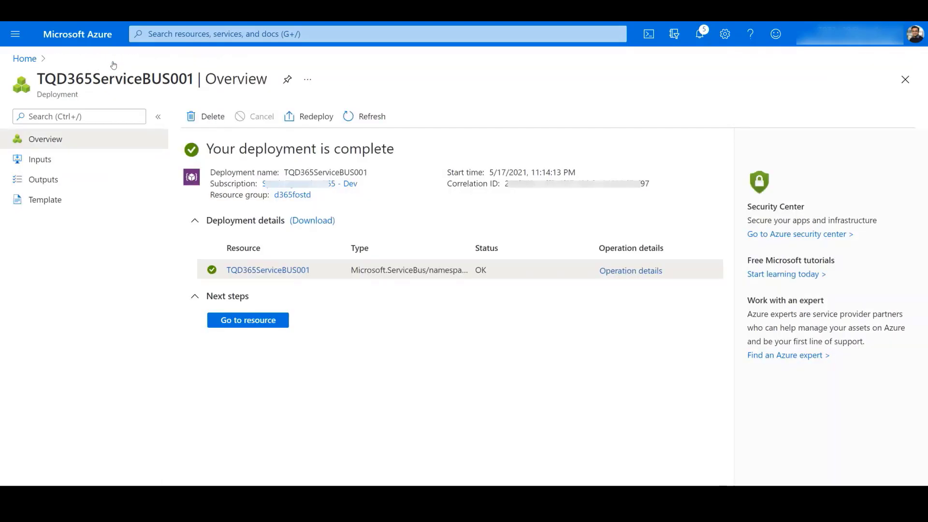
# Step: Start a new key vault in resource group d365fostd and name it TQD365KeyVault
pyautogui.click(24, 59)
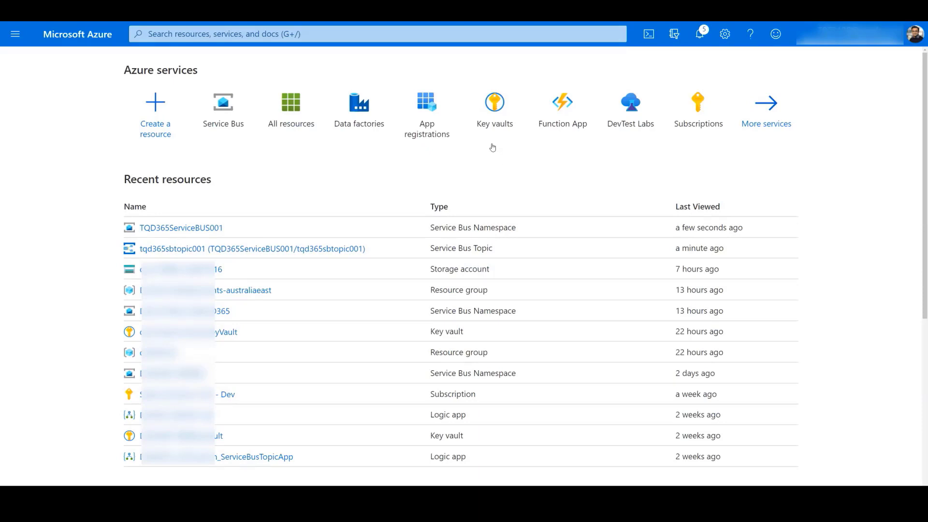
pyautogui.click(498, 122)
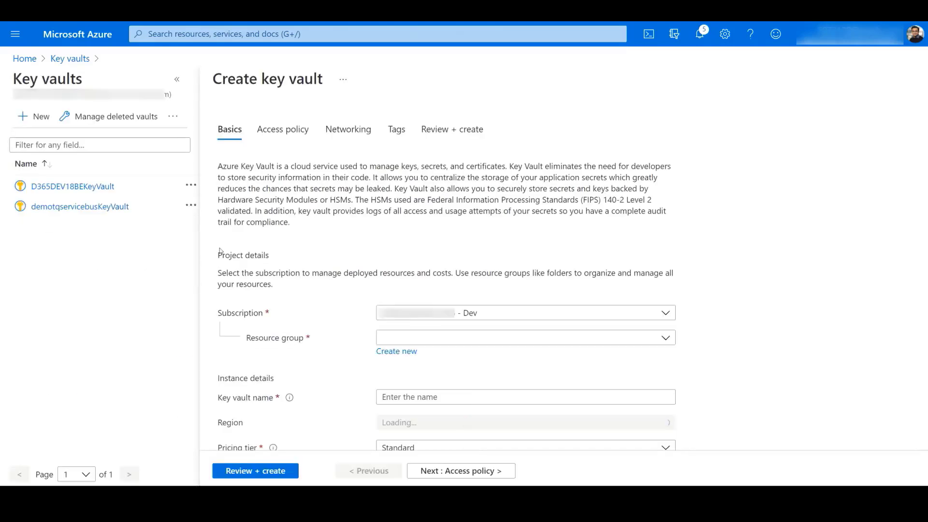
pyautogui.click(436, 338)
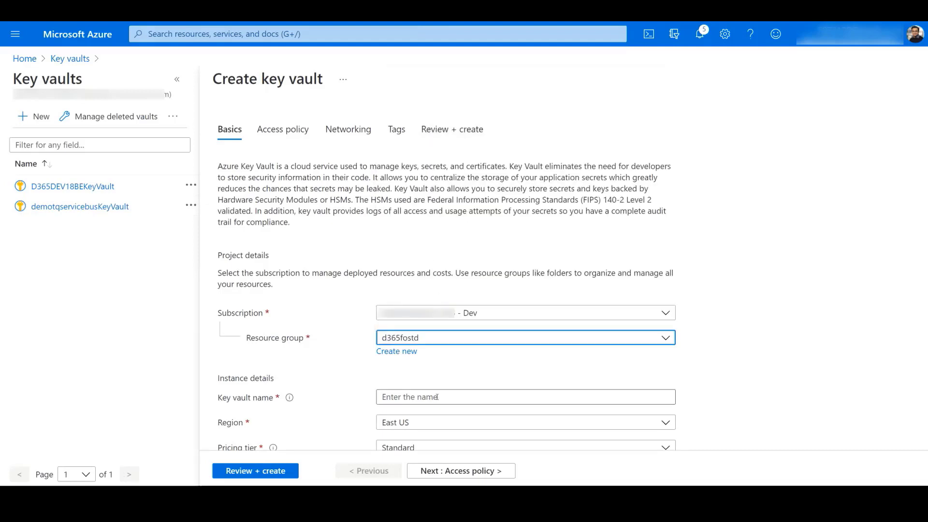
pyautogui.scroll(-5, 435, 396)
pyautogui.click(405, 159)
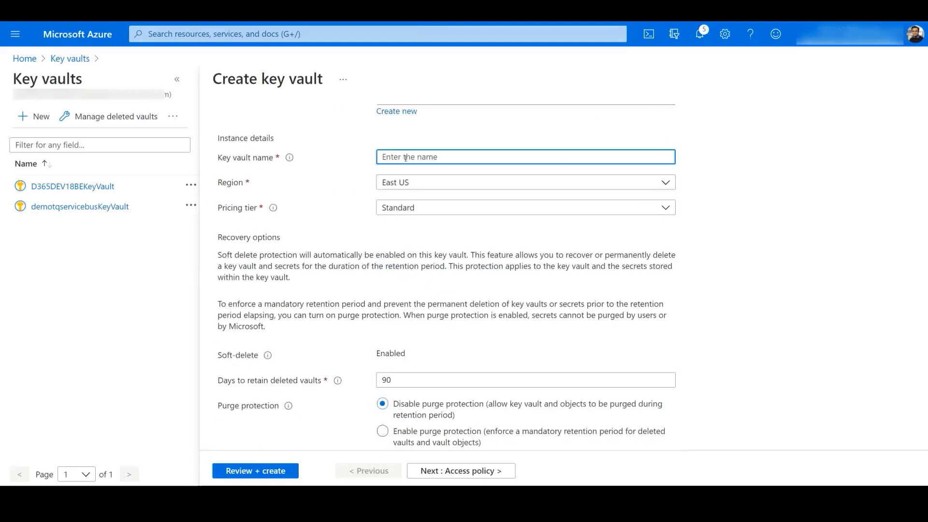
pyautogui.write('TQD365Ke')
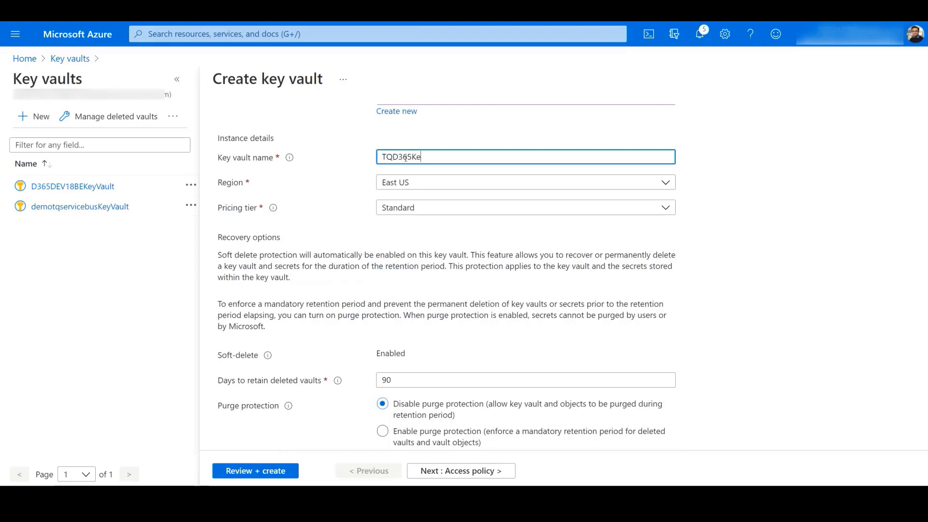
pyautogui.write('yVault')
# Step: Set the key vault's region to Australia Southeast, then review and create it
pyautogui.click(404, 182)
pyautogui.press('Escape')
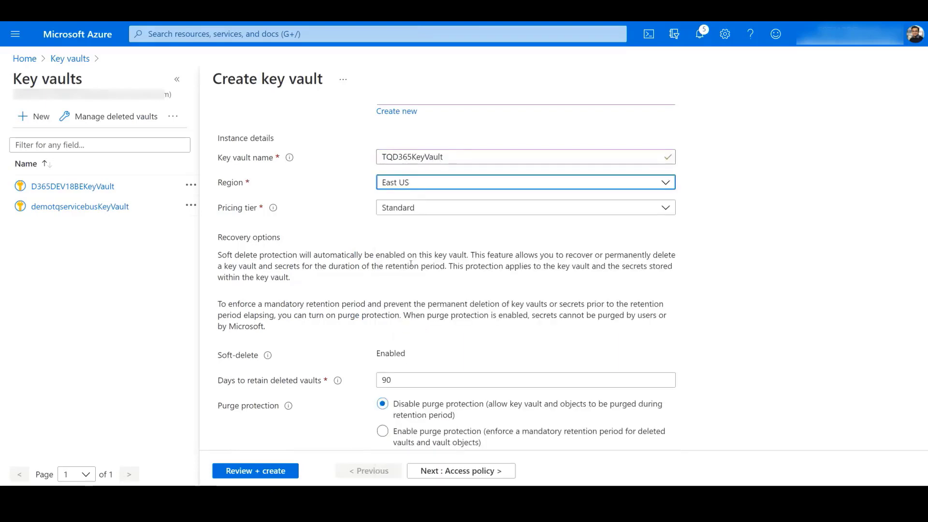
pyautogui.press('Down')
pyautogui.scroll(-1, 418, 332)
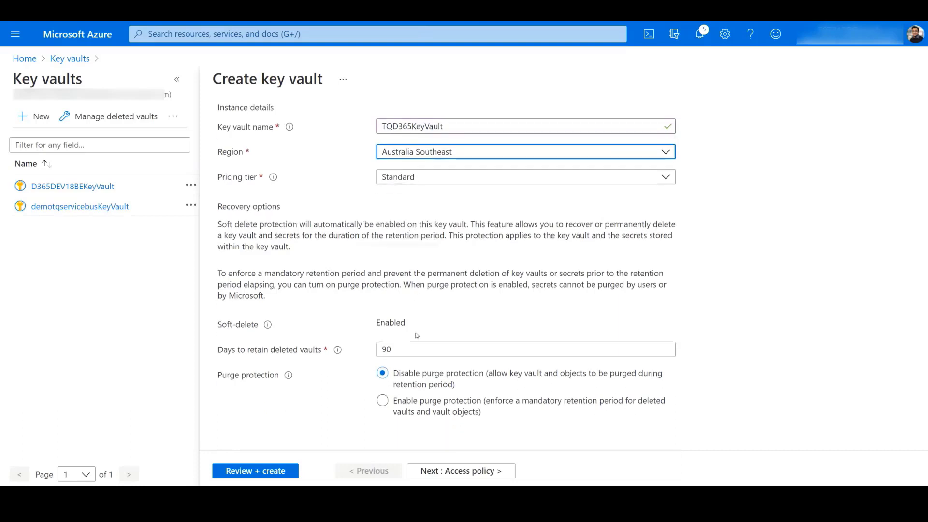
pyautogui.click(278, 472)
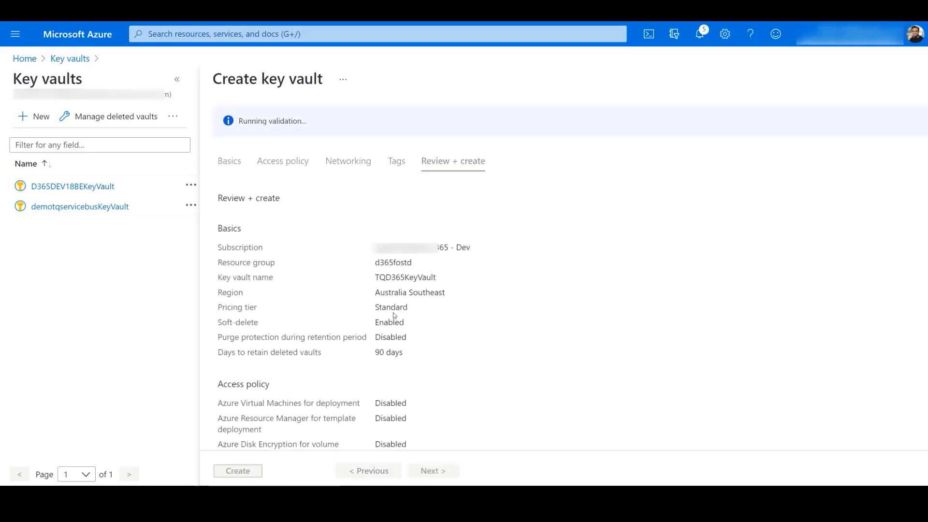
pyautogui.click(235, 469)
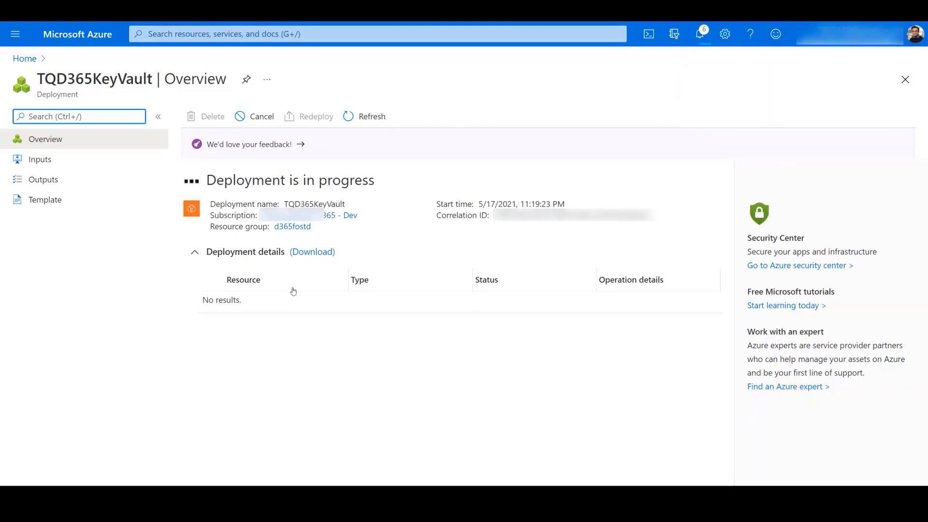
# Step: Open the deployed TQD365KeyVault resource and show its secrets
pyautogui.click(235, 250)
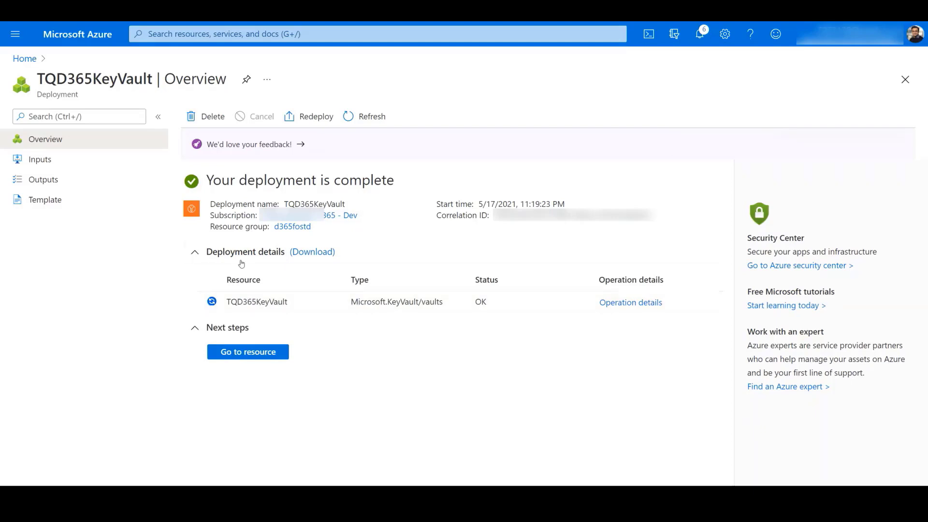
pyautogui.click(264, 253)
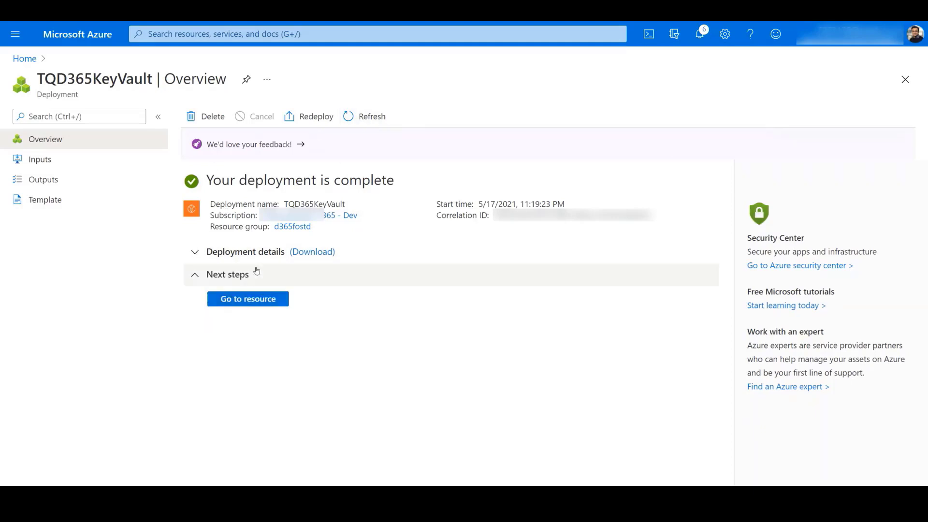
pyautogui.click(203, 257)
pyautogui.click(273, 300)
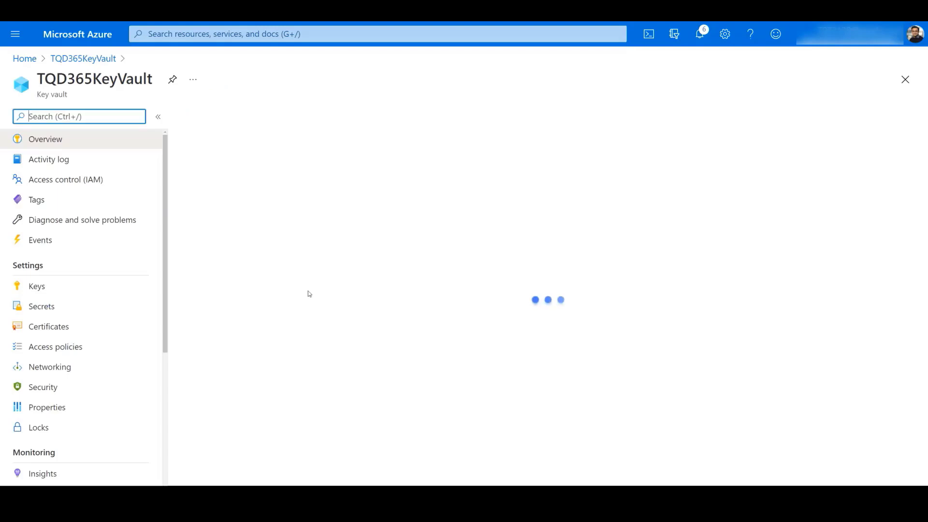
pyautogui.click(59, 310)
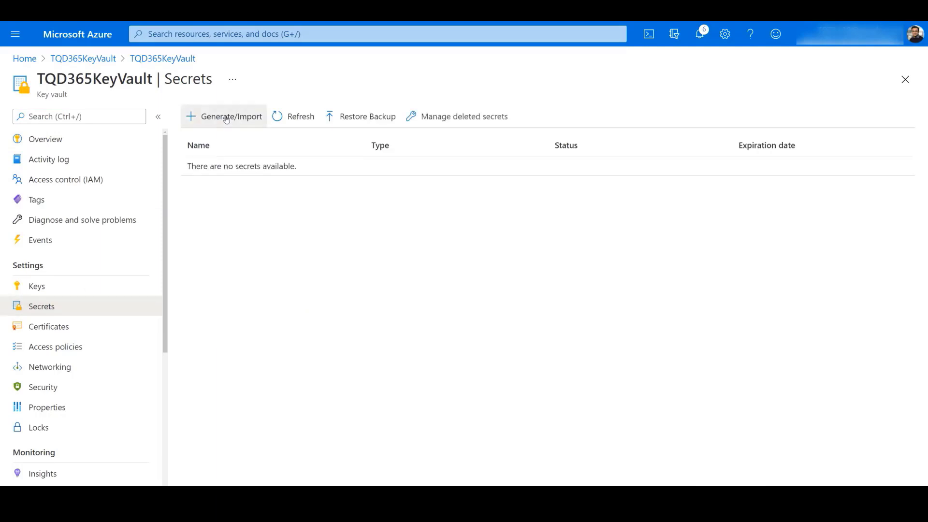
# Step: Start a new secret in the vault with the copied connection string as its value and TQD365SecretName001 as its name
pyautogui.click(227, 119)
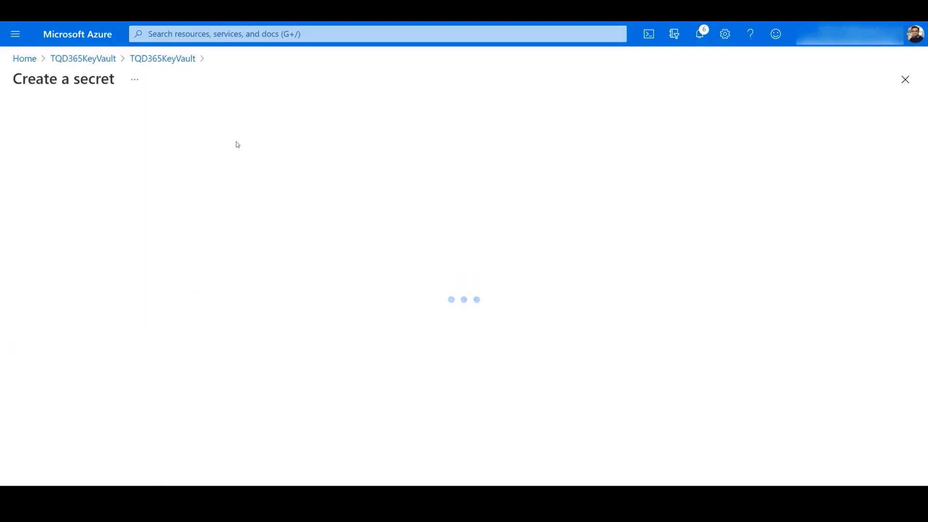
pyautogui.click(211, 184)
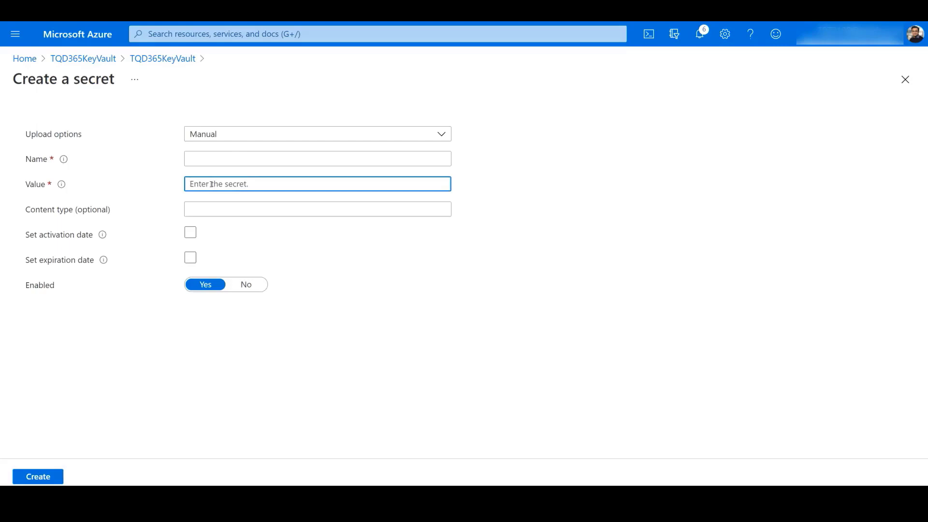
pyautogui.hotkey('ctrl', 'v')
pyautogui.click(216, 158)
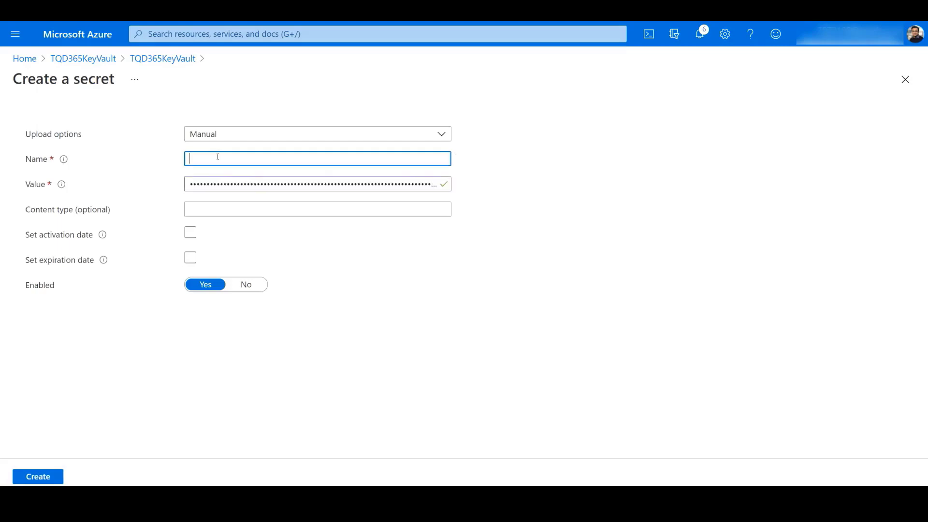
pyautogui.click(482, 162)
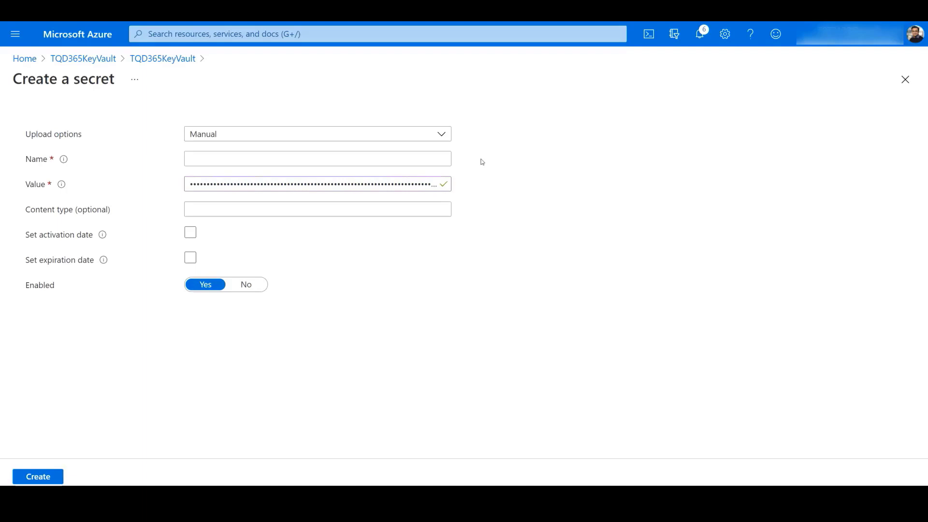
pyautogui.click(259, 159)
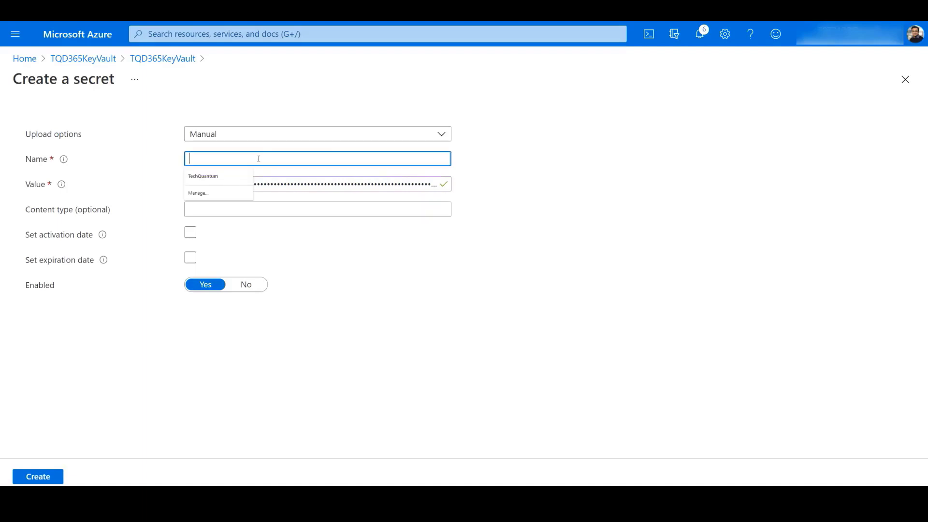
pyautogui.write('TQD365Secret')
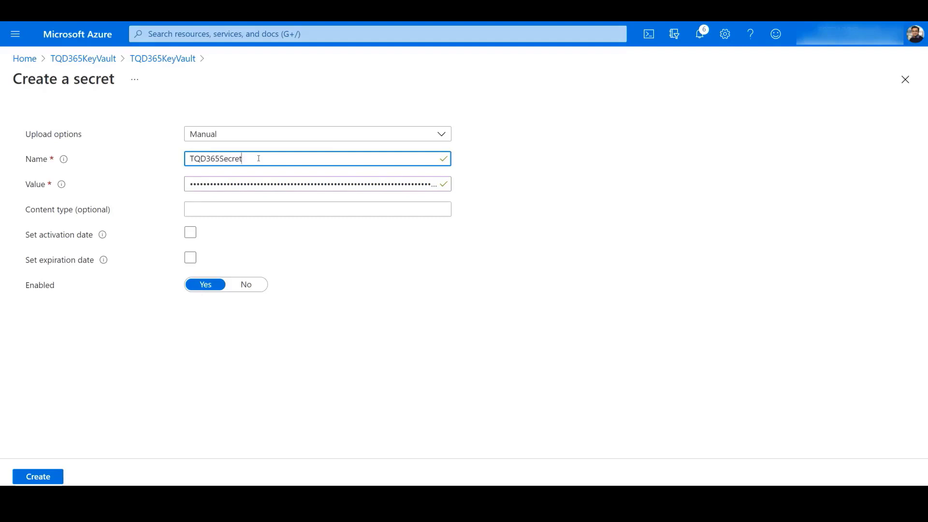
pyautogui.write('Name001')
# Step: Copy the secret name into the Finance and Operations endpoint's Key Vault secret name, then create the secret in Azure
pyautogui.moveTo(278, 158); pyautogui.dragTo(174, 160)
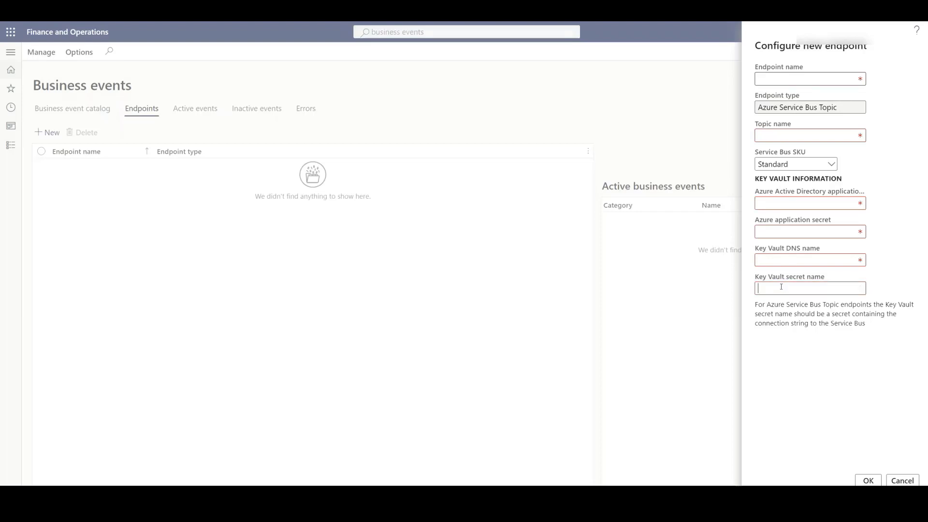
pyautogui.hotkey('ctrl', 'v')
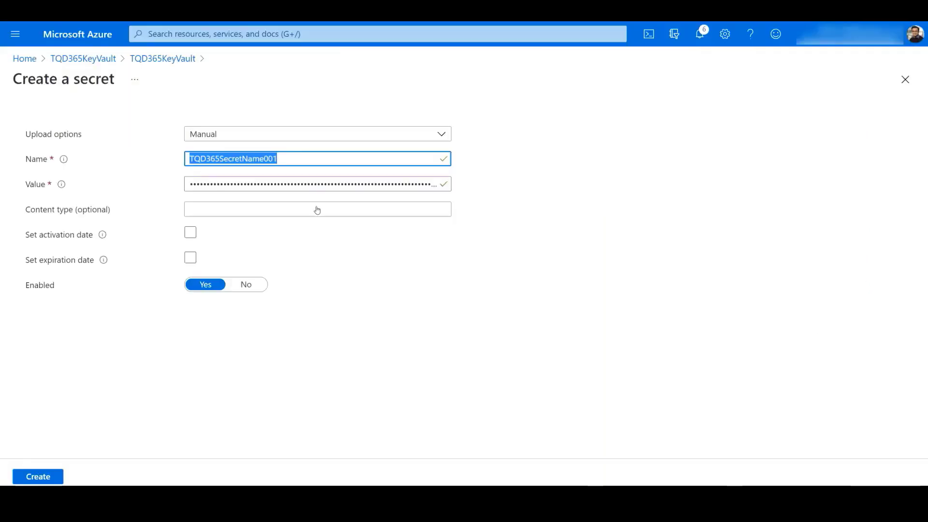
pyautogui.click(37, 476)
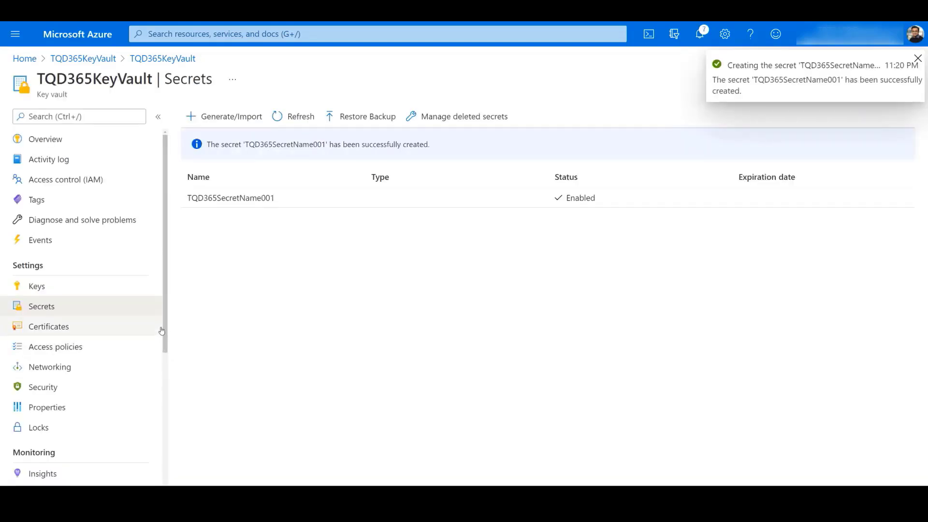
# Step: Copy the vault URI of TQD365KeyVault into the endpoint's Key Vault DNS name in Finance and Operations
pyautogui.click(54, 143)
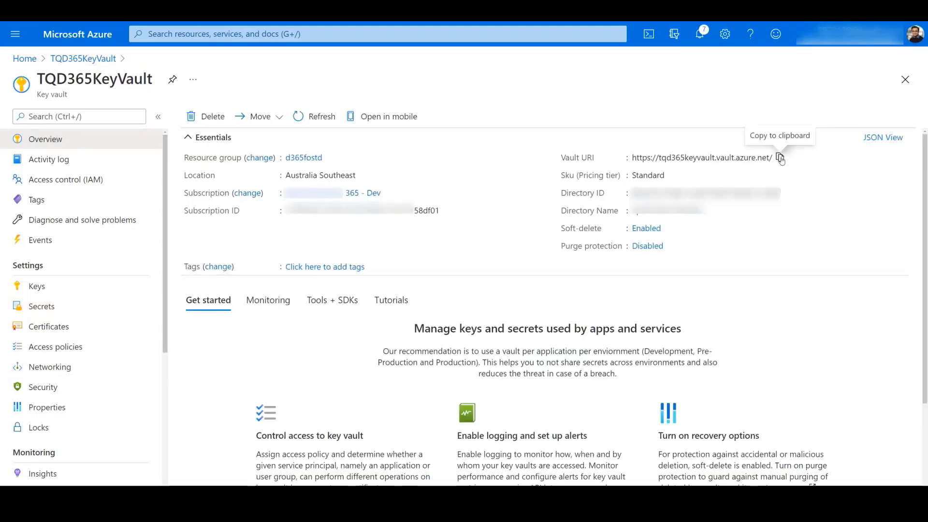
pyautogui.click(780, 157)
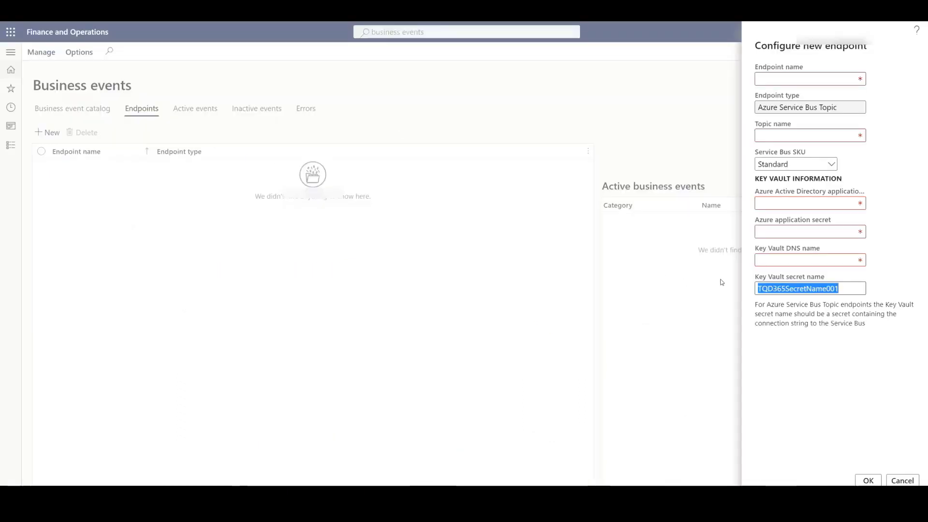
pyautogui.click(765, 261)
pyautogui.hotkey('ctrl', 'v')
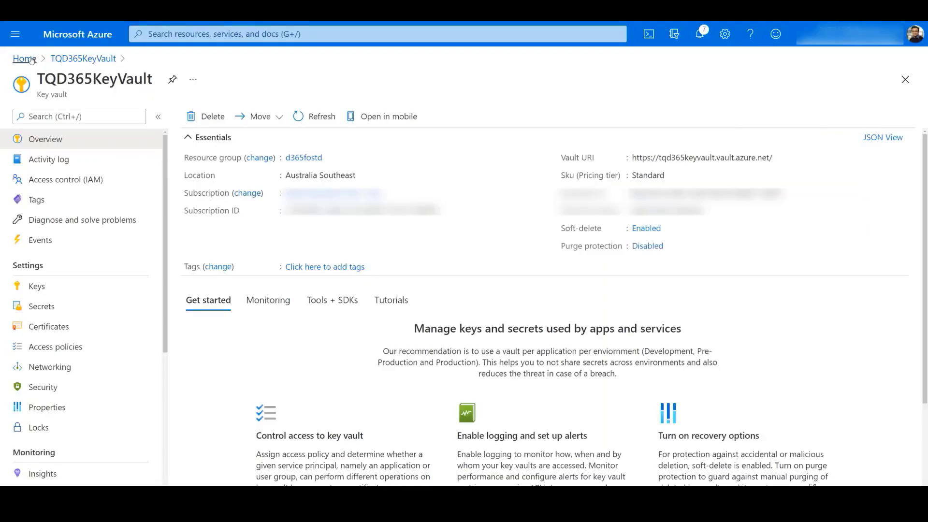
# Step: Copy the topic name tqd365sbtopic001 from the TQD365ServiceBUS001 namespace in Azure into the endpoint's Topic name in Finance and Operations
pyautogui.click(25, 58)
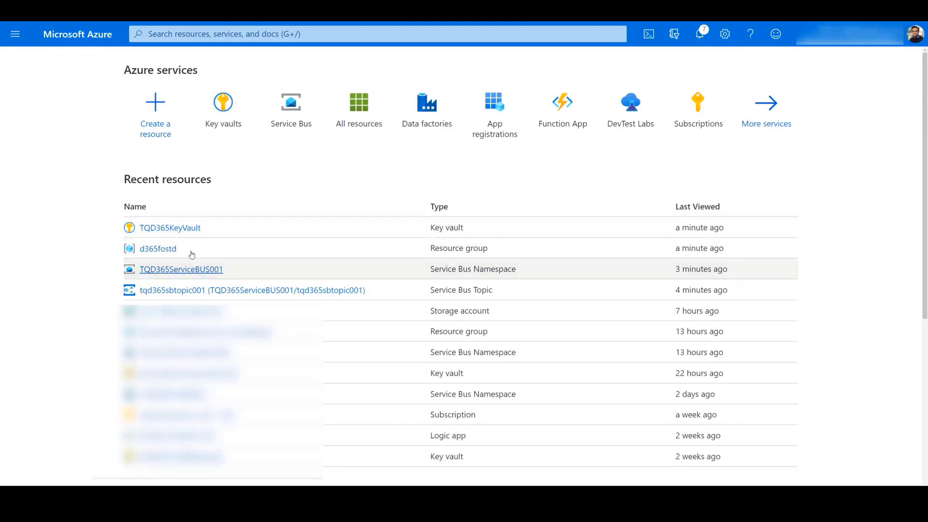
pyautogui.click(192, 269)
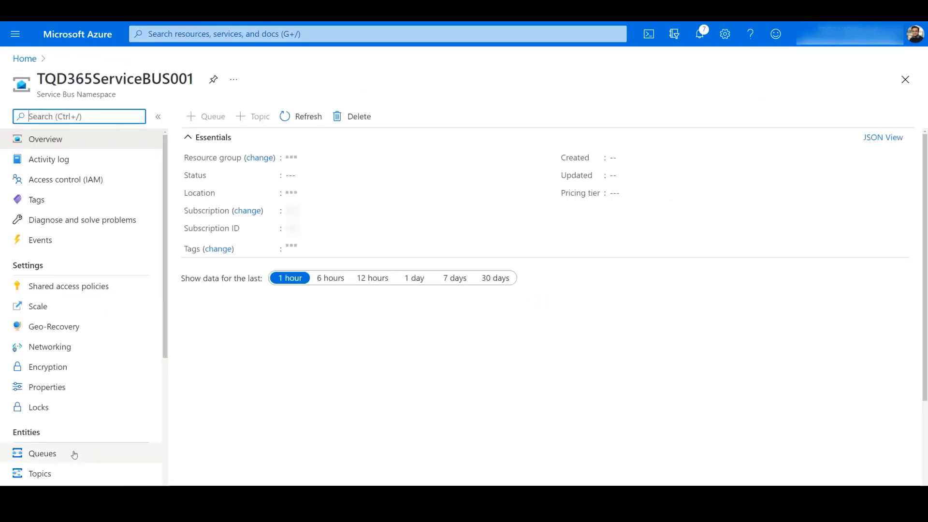
pyautogui.click(62, 472)
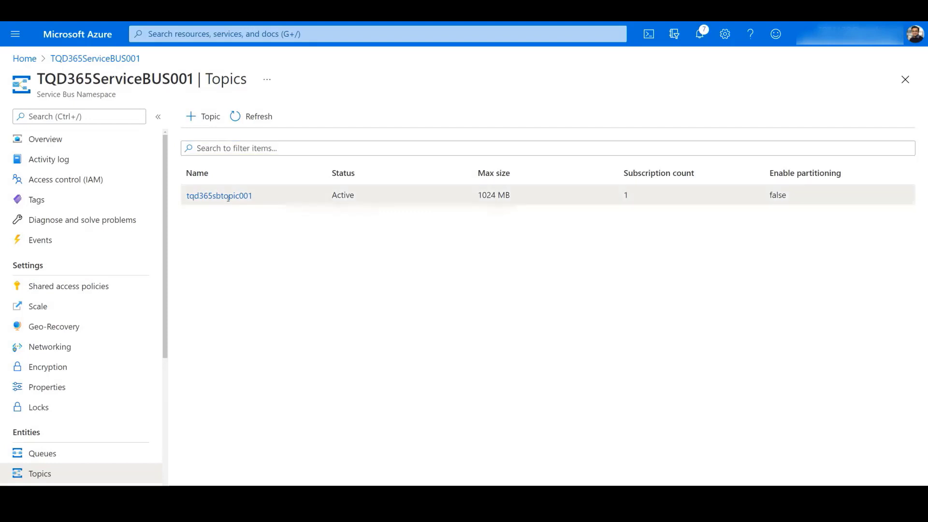
pyautogui.doubleClick(228, 198)
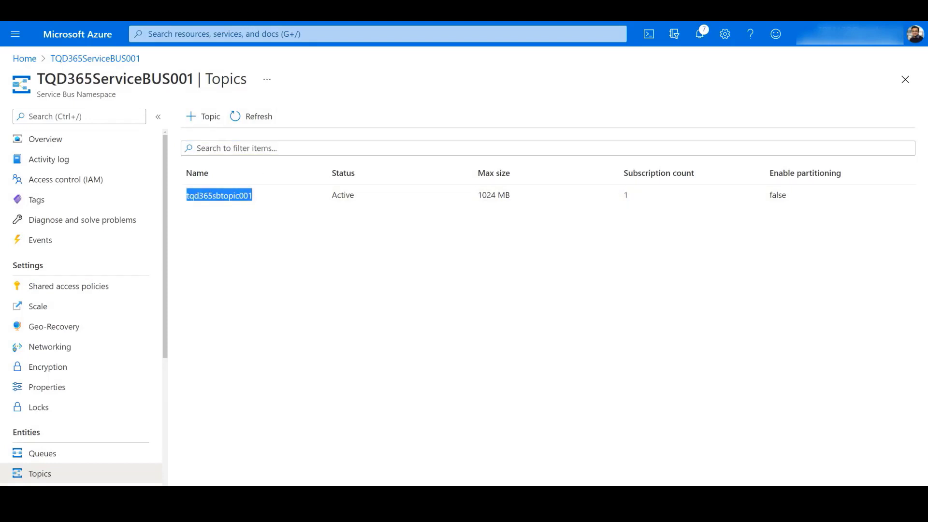
pyautogui.hotkey('alt', 'Tab')
pyautogui.click(810, 135)
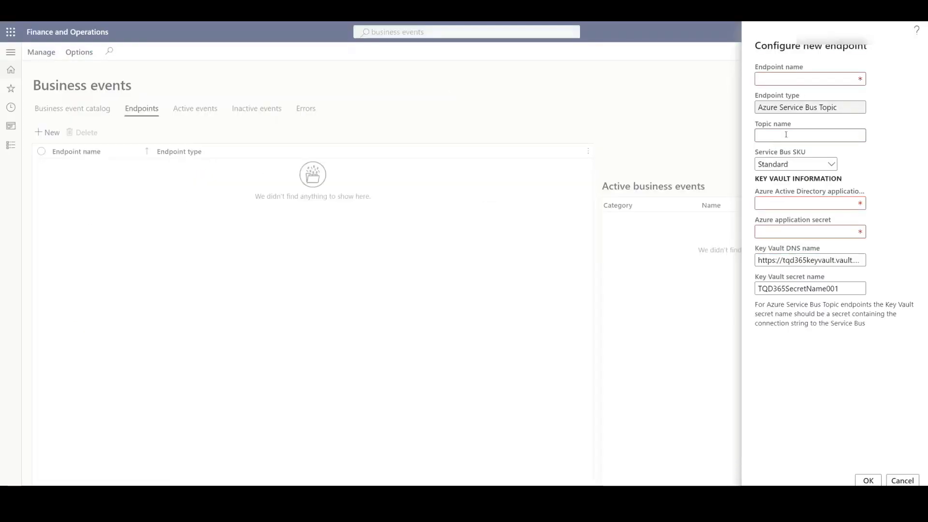
pyautogui.hotkey('ctrl', 'v')
# Step: Name the new endpoint TQEndpoint and set its Service Bus SKU to Premium
pyautogui.click(793, 80)
pyautogui.write('Q')
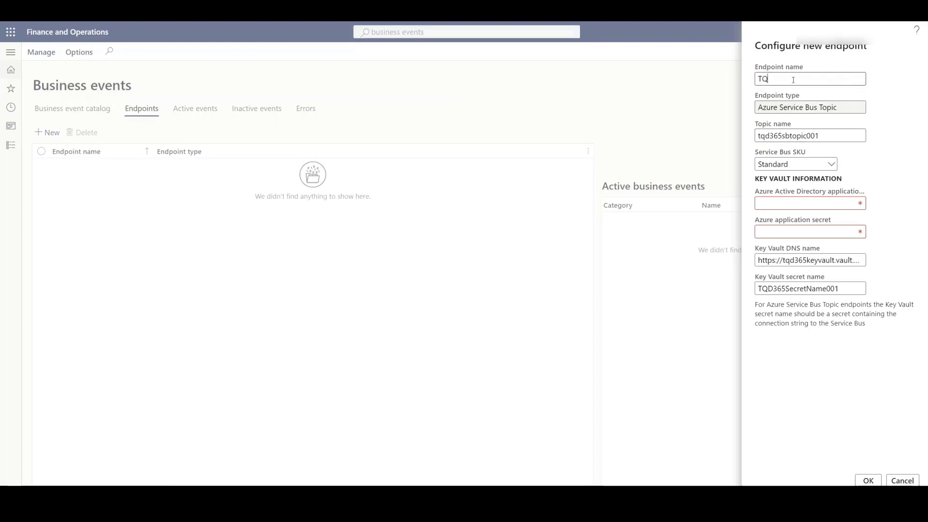
pyautogui.write('Endpoint')
pyautogui.click(831, 164)
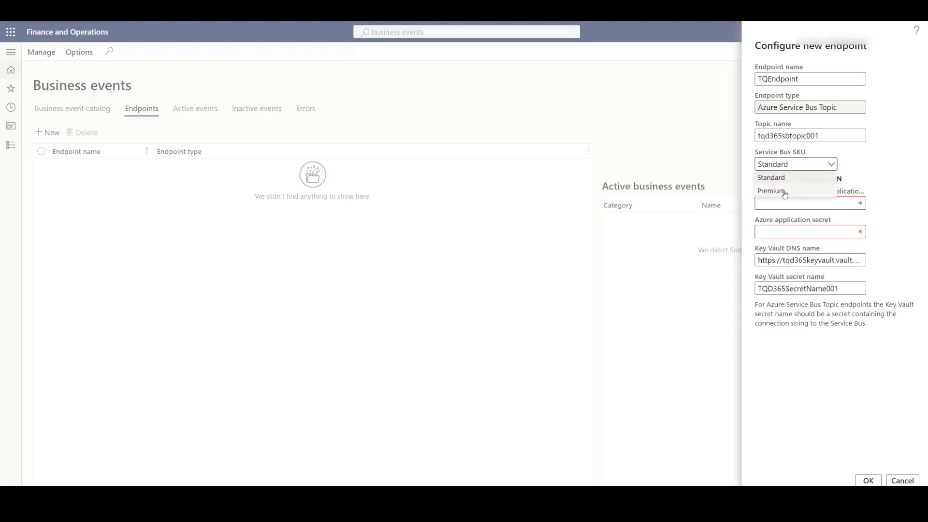
pyautogui.click(780, 189)
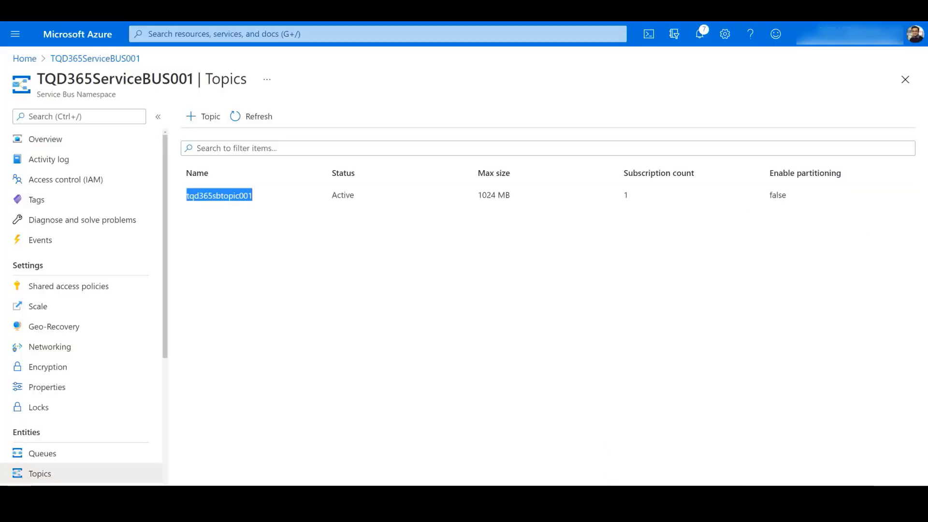
# Step: Switch to Azure and register a new single-tenant application named TQD365WebApp
pyautogui.click(24, 58)
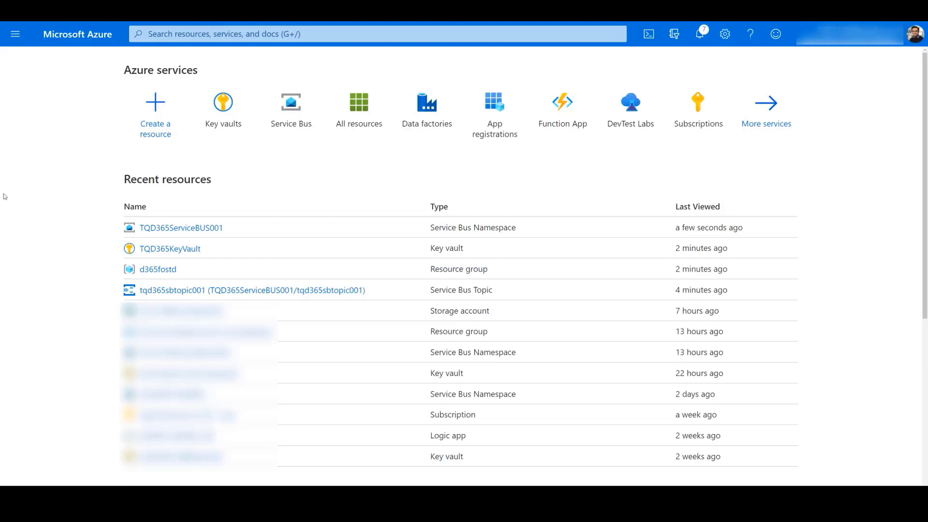
pyautogui.click(498, 128)
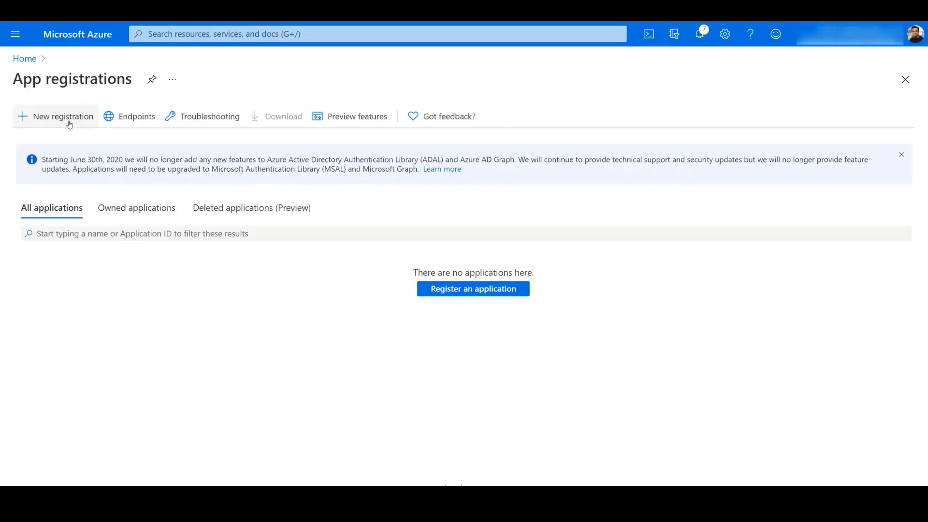
pyautogui.click(70, 124)
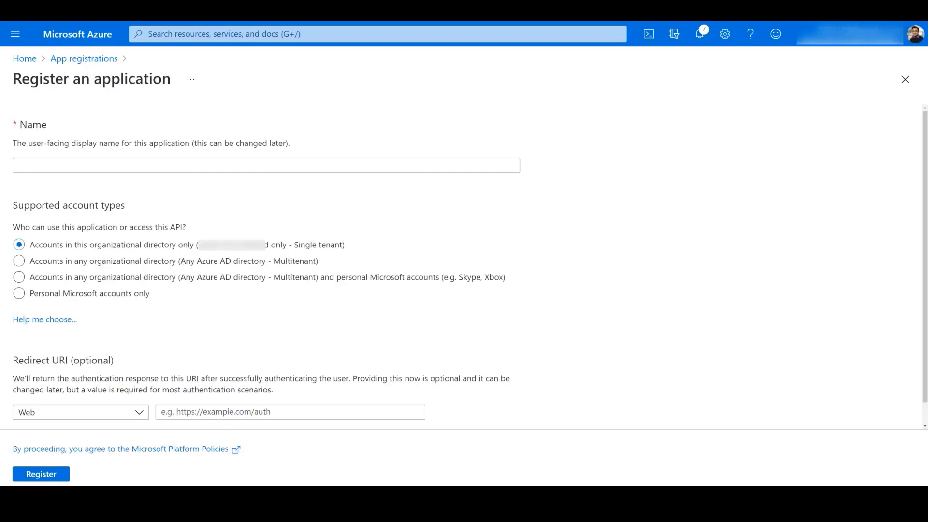
pyautogui.click(102, 164)
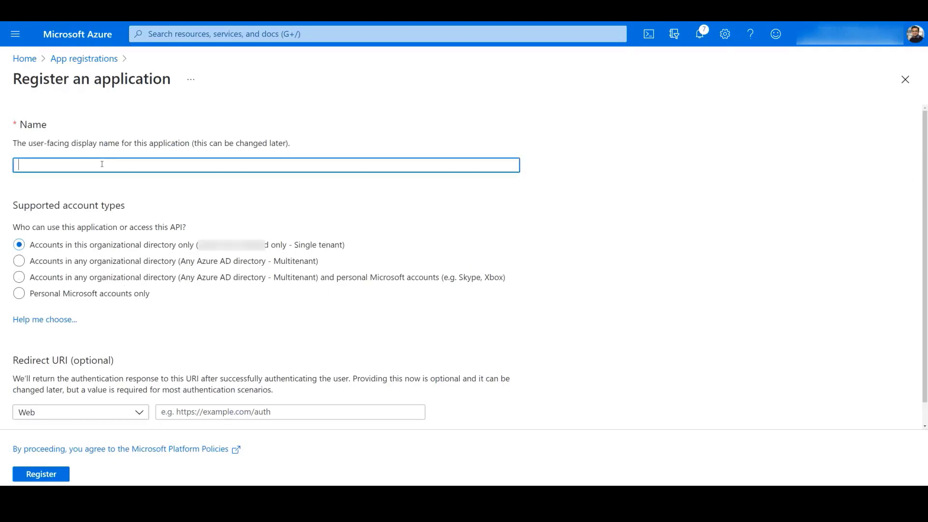
pyautogui.write('TQD365WebApp')
pyautogui.scroll(-1, 96, 396)
pyautogui.click(48, 475)
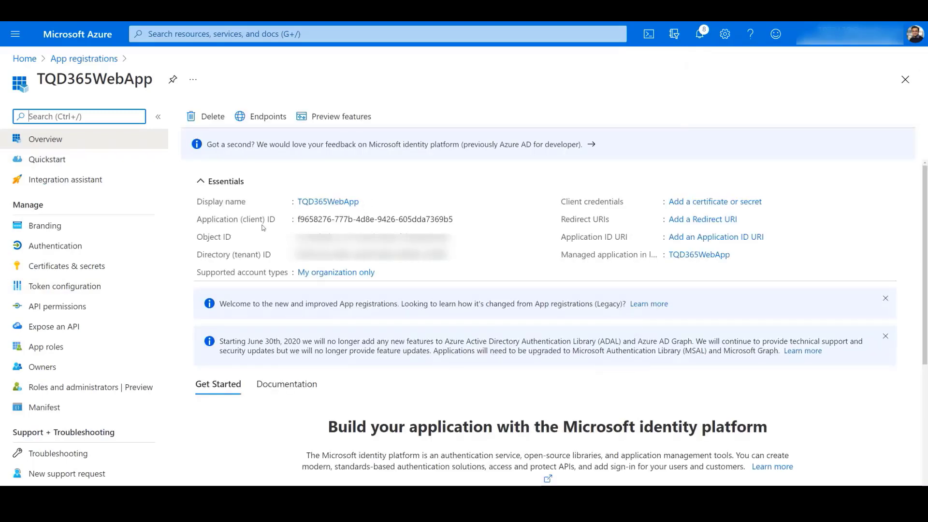
# Step: Copy TQD365WebApp's application (client) ID into the endpoint's Azure Active Directory application ID in Finance and Operations
pyautogui.click(461, 220)
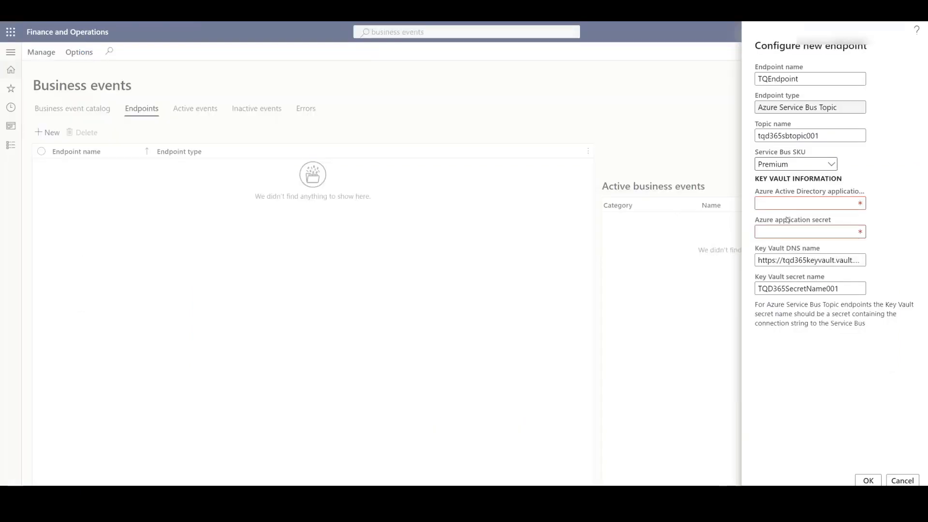
pyautogui.click(790, 203)
pyautogui.hotkey('ctrl', 'v')
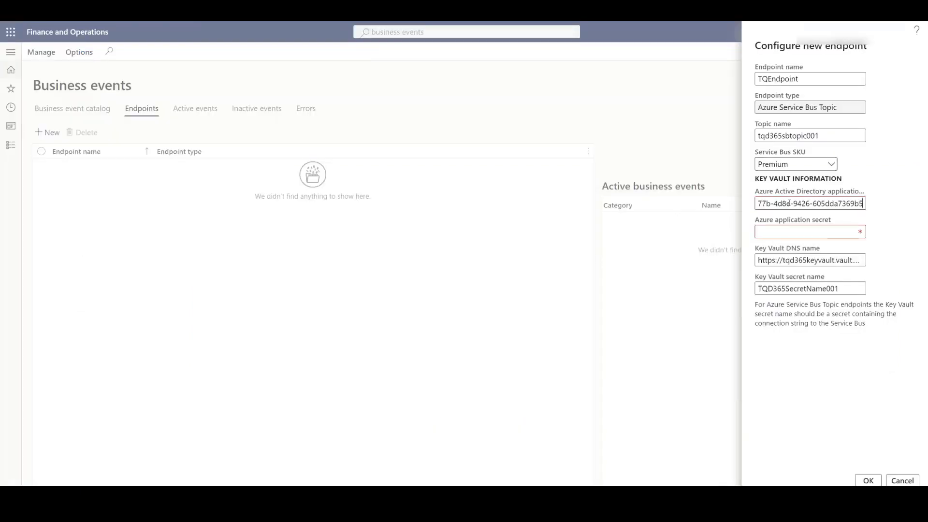
pyautogui.press('Tab')
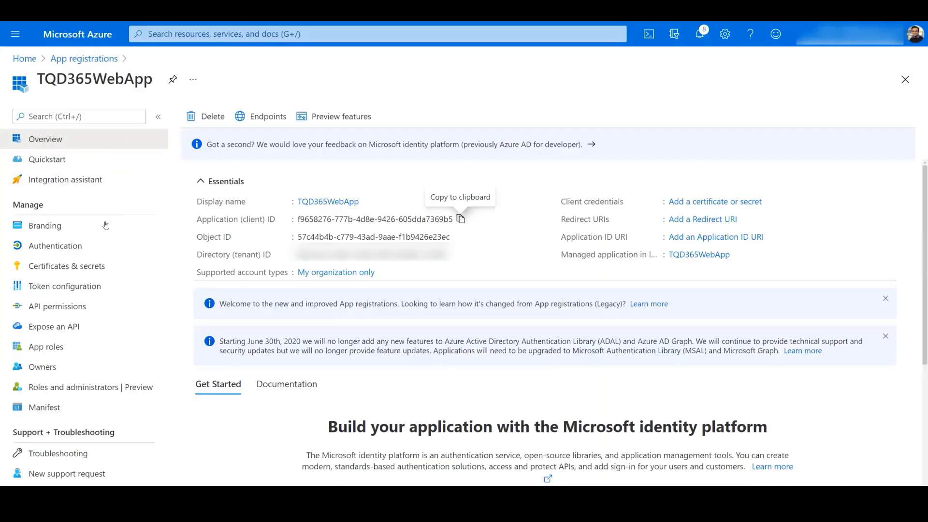
# Step: In Azure, add a client secret to TQD365WebApp with the description TQD365Secret and the recommended 6-month expiry
pyautogui.click(95, 267)
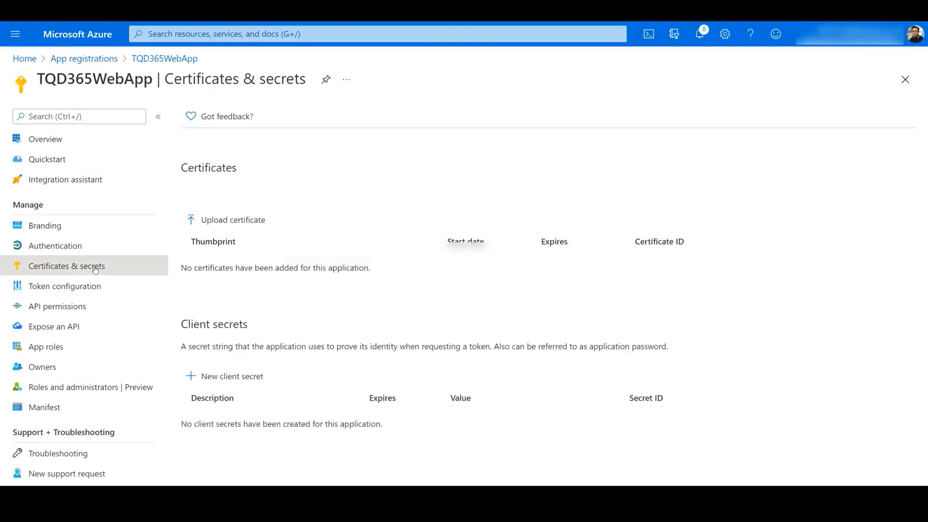
pyautogui.click(231, 404)
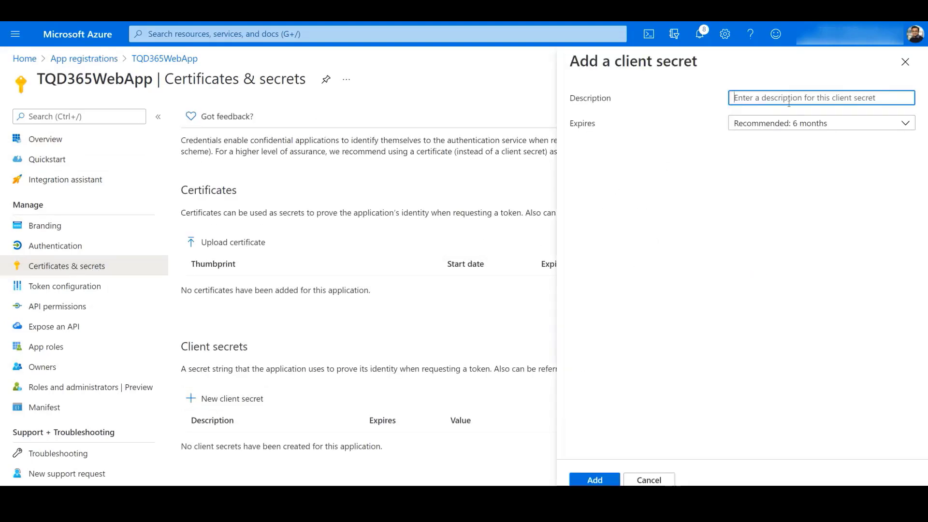
pyautogui.write('TQ')
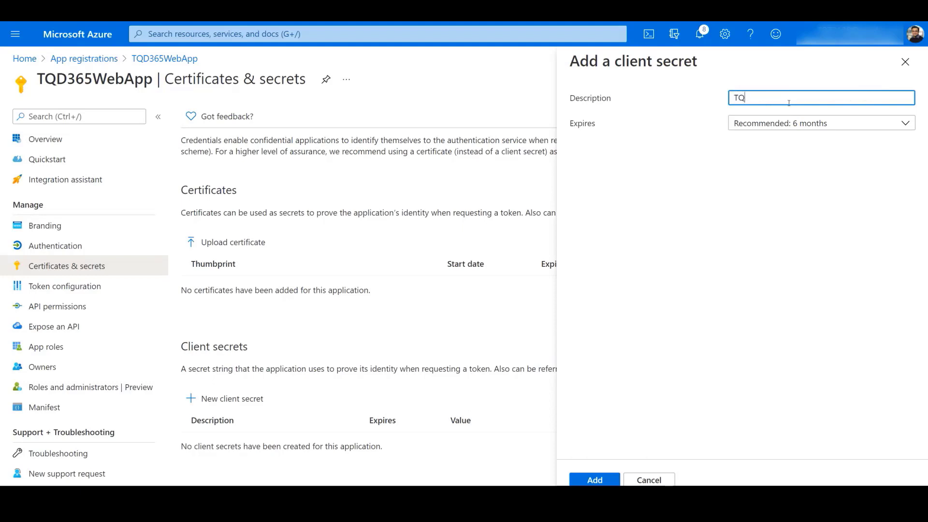
pyautogui.write('D365Secret')
pyautogui.click(590, 480)
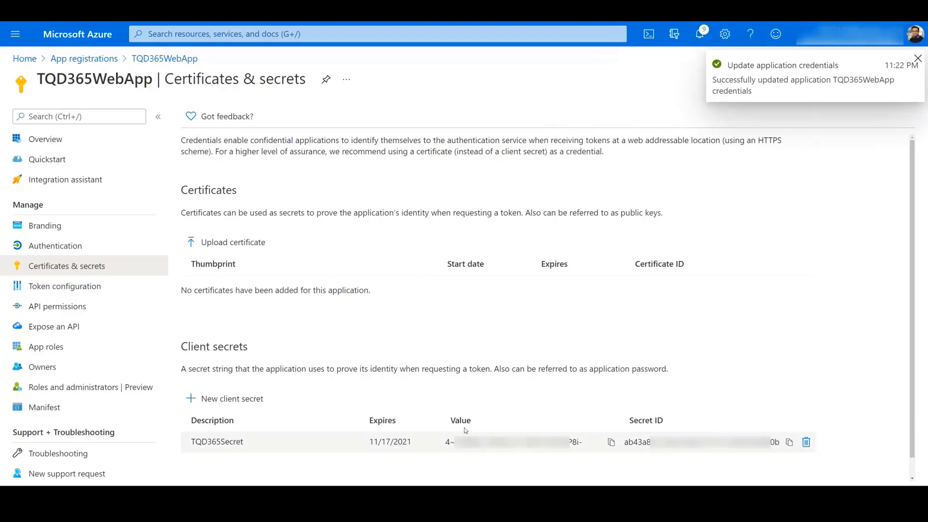
# Step: Copy the value of the TQD365Secret client secret into the endpoint's Azure application secret in Finance and Operations
pyautogui.click(612, 442)
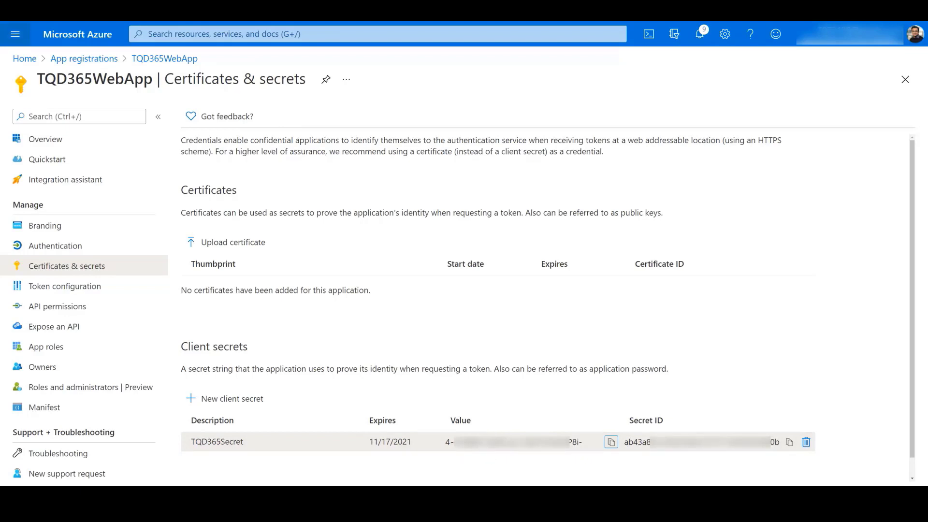
pyautogui.hotkey('alt', 'Tab')
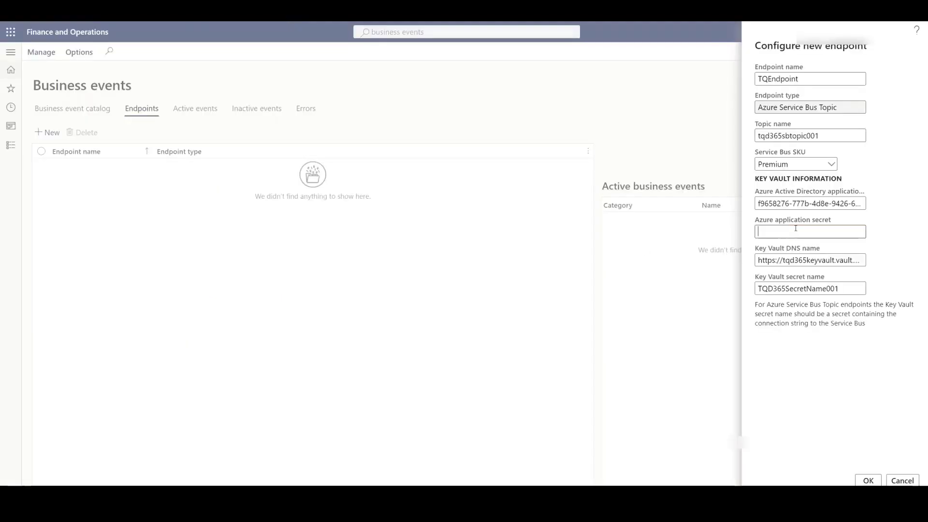
pyautogui.click(796, 231)
pyautogui.hotkey('ctrl', 'v')
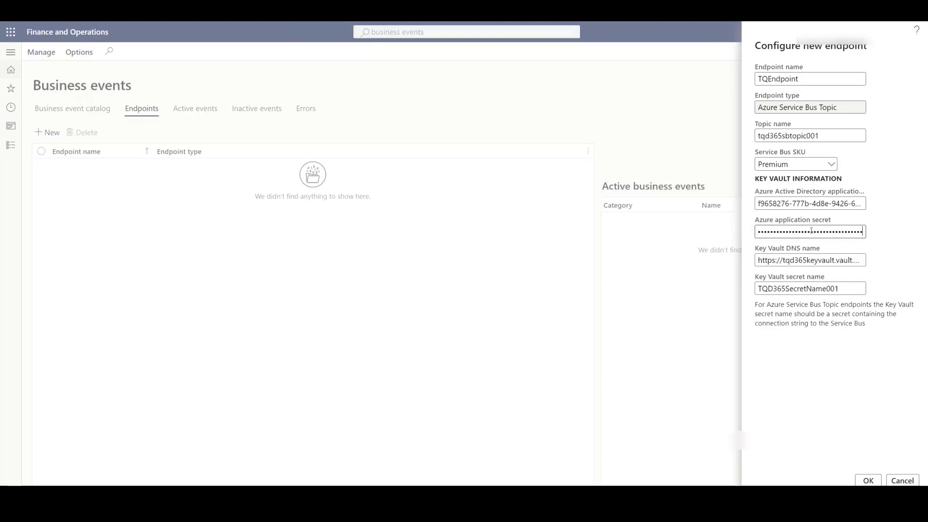
# Step: Switch to Azure and start a new access policy for TQD365KeyVault with the Get and List secret permissions
pyautogui.hotkey('alt', 'Tab')
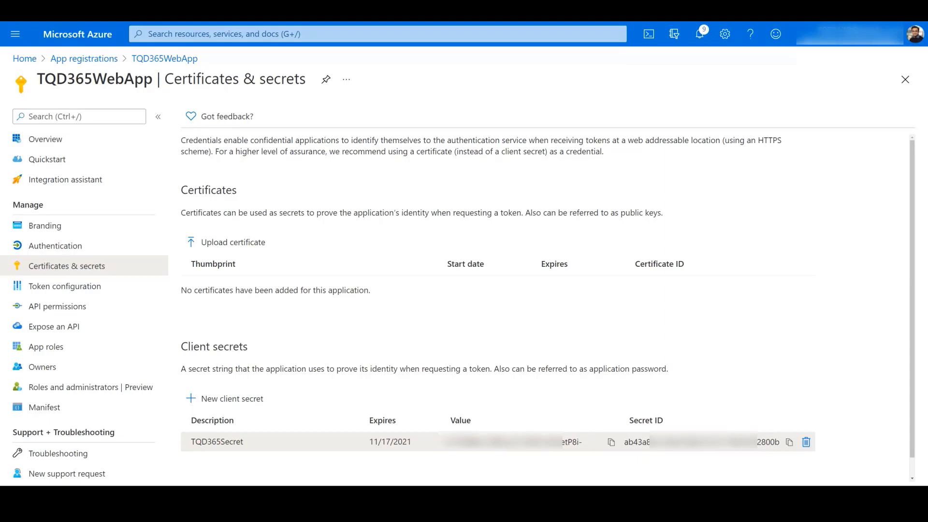
pyautogui.click(25, 59)
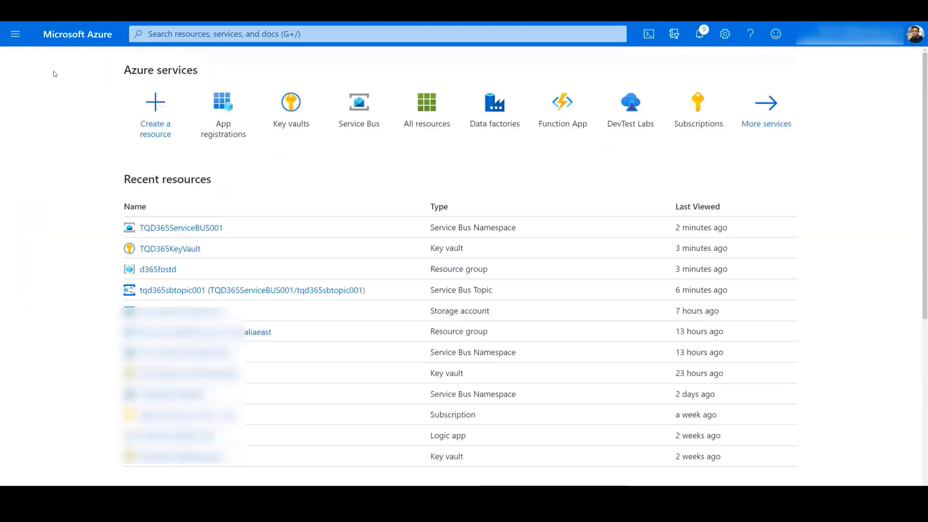
pyautogui.click(184, 250)
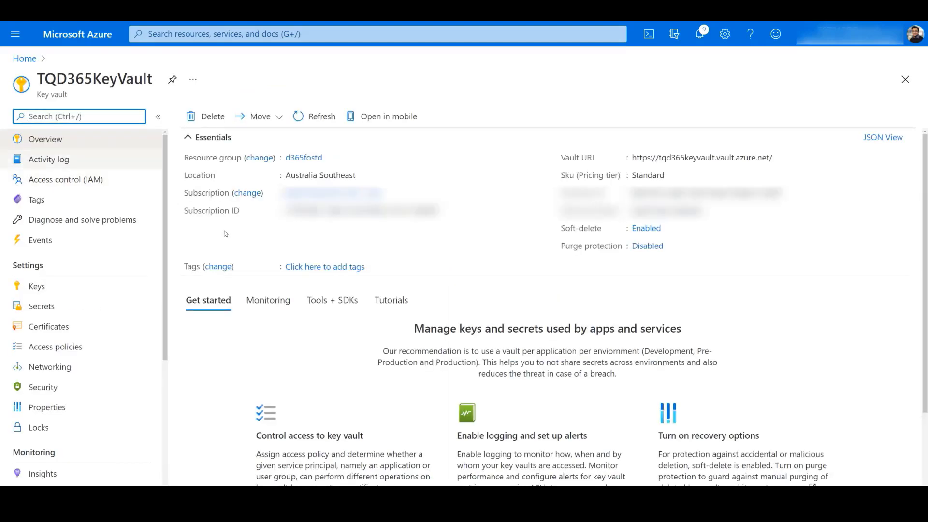
pyautogui.click(102, 344)
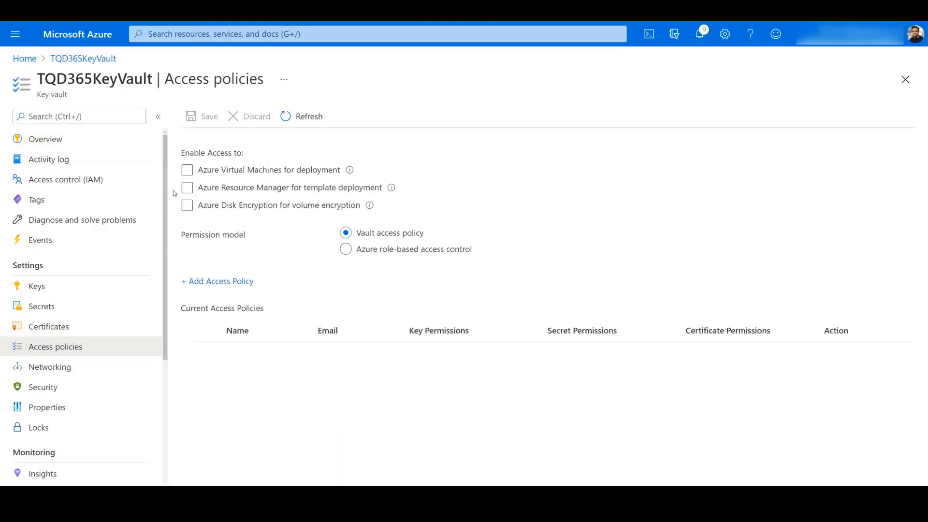
pyautogui.click(234, 282)
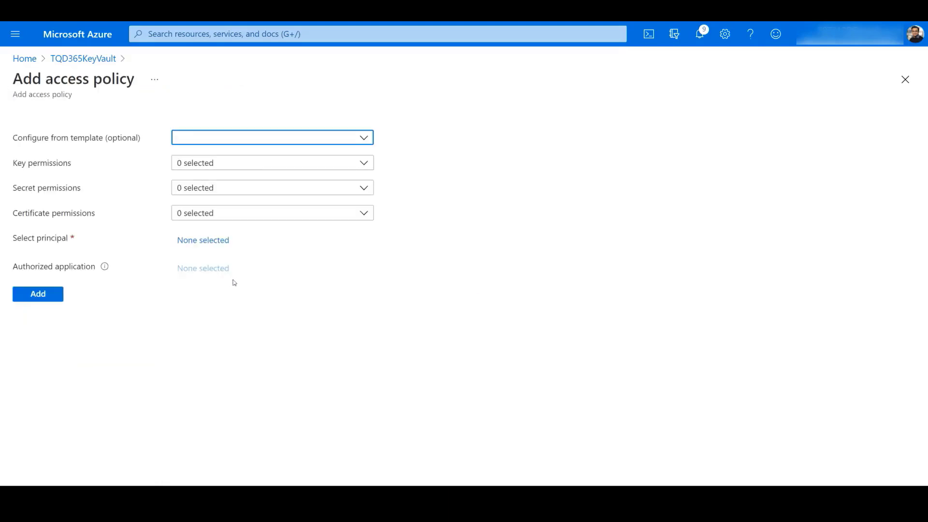
pyautogui.click(367, 193)
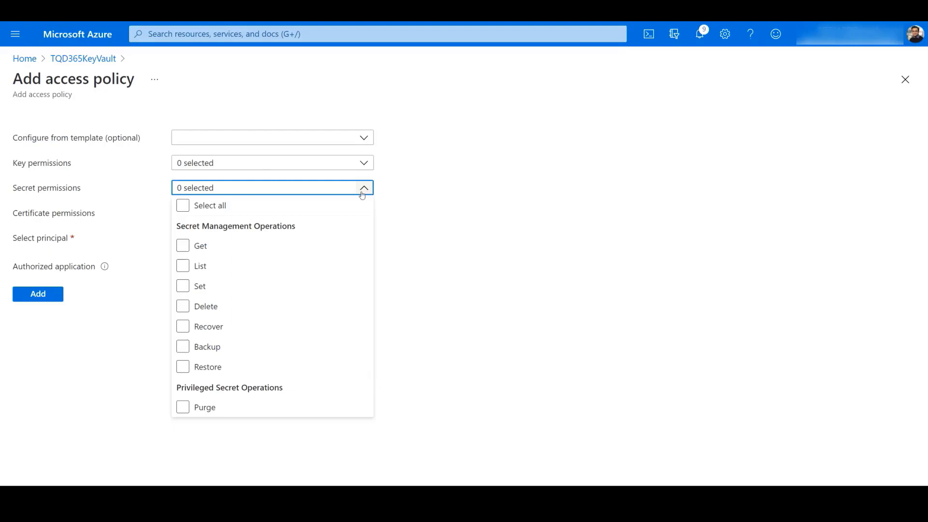
pyautogui.click(184, 246)
pyautogui.click(184, 268)
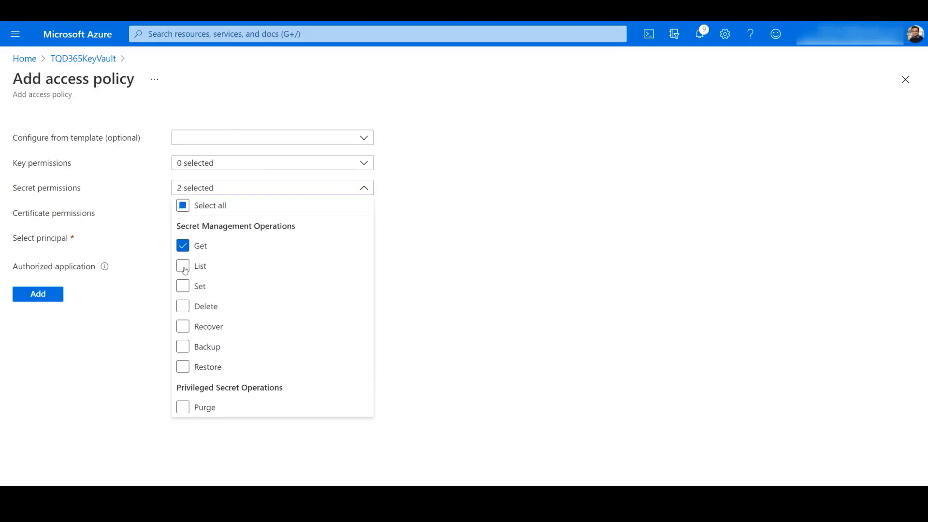
pyautogui.click(407, 256)
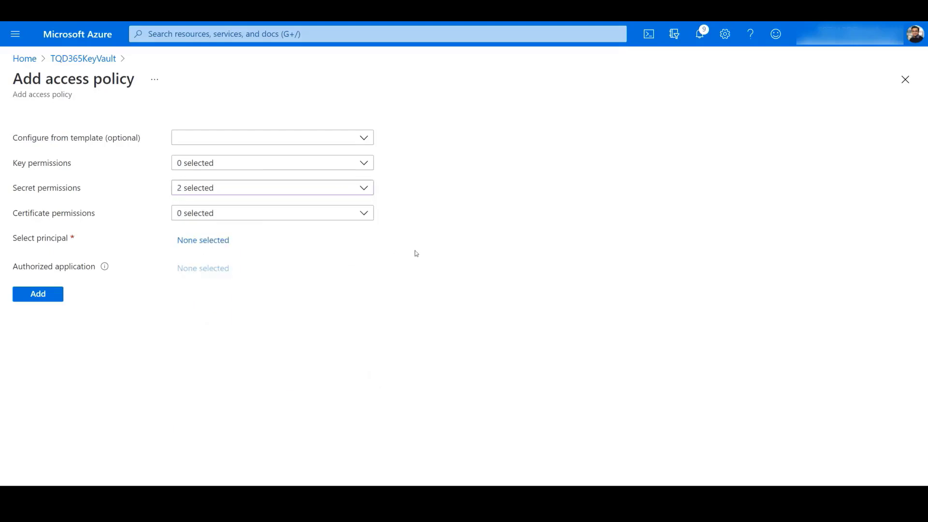
# Step: Search the principals for TQD365 and assign TQD365WebApp as the access policy's principal
pyautogui.click(204, 244)
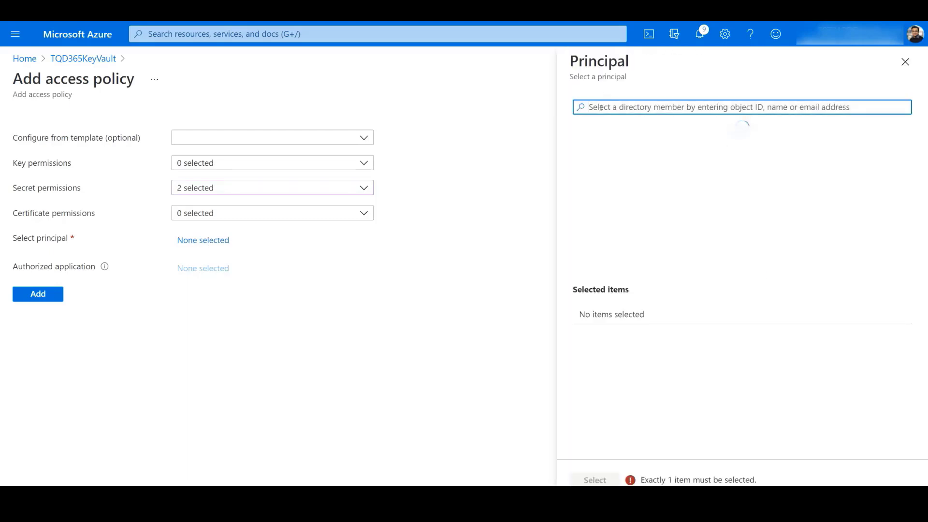
pyautogui.write('TQD365')
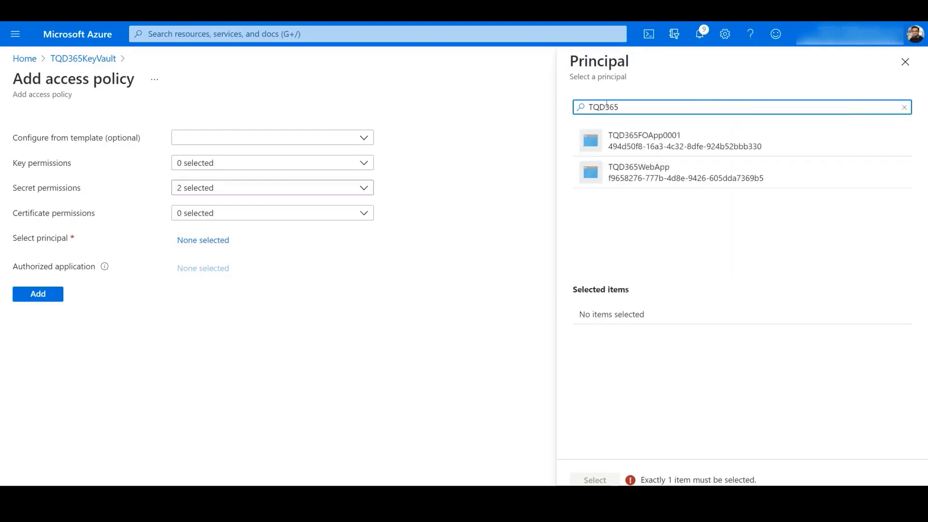
pyautogui.click(653, 173)
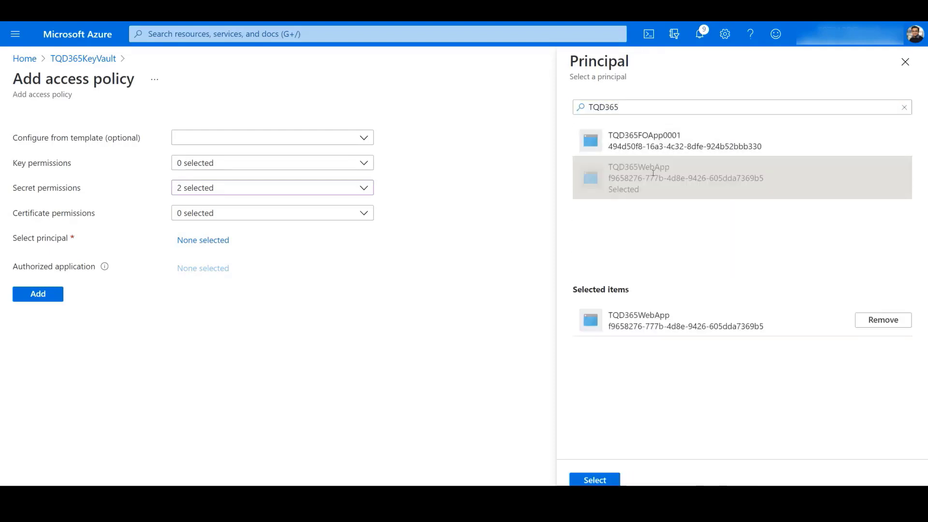
pyautogui.click(595, 480)
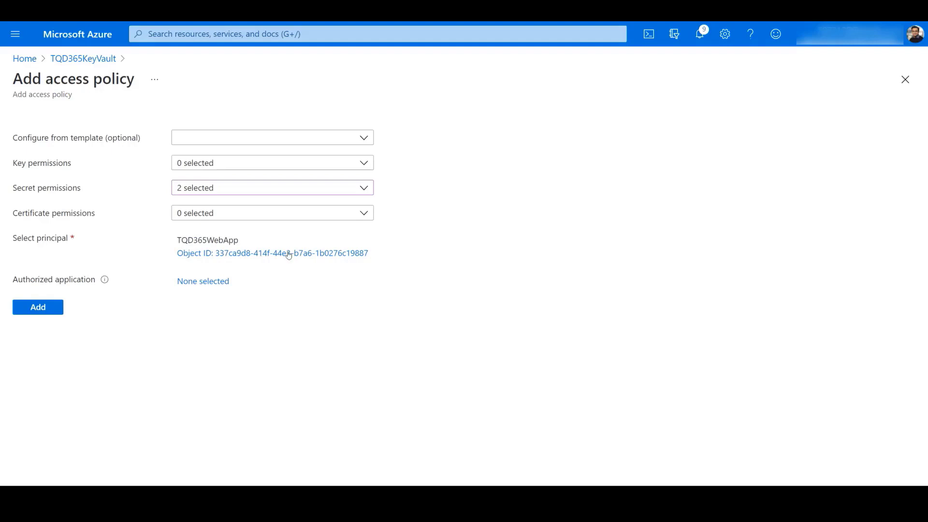
# Step: Add the TQD365WebApp access policy to TQD365KeyVault, save the policies and return to the Azure home page
pyautogui.click(57, 310)
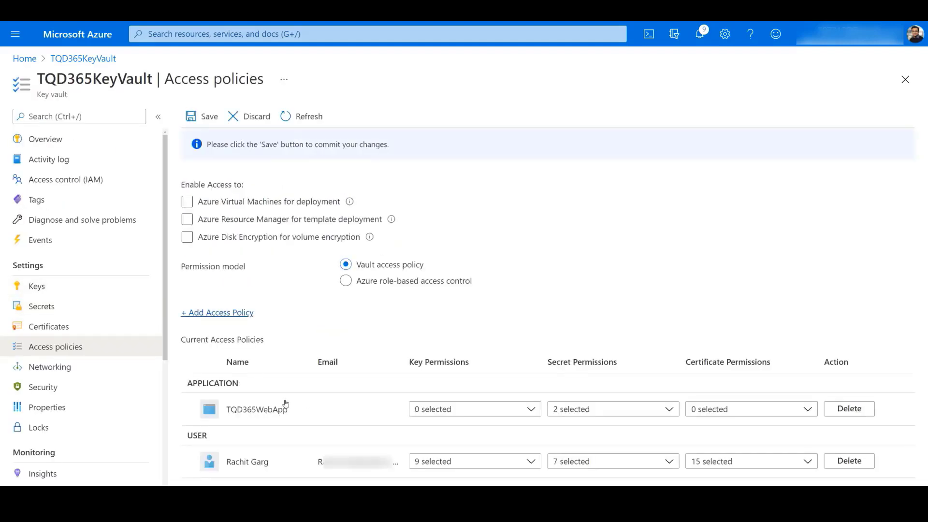
pyautogui.click(196, 120)
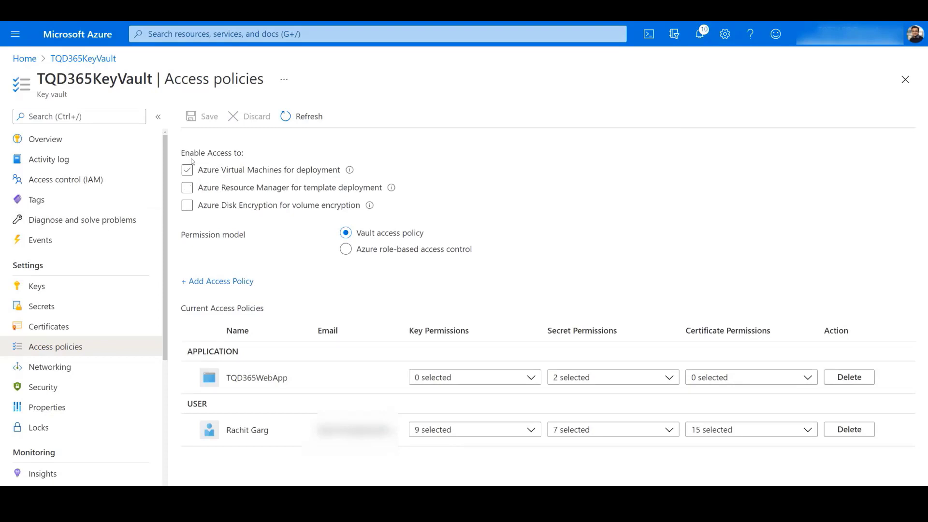
pyautogui.click(93, 39)
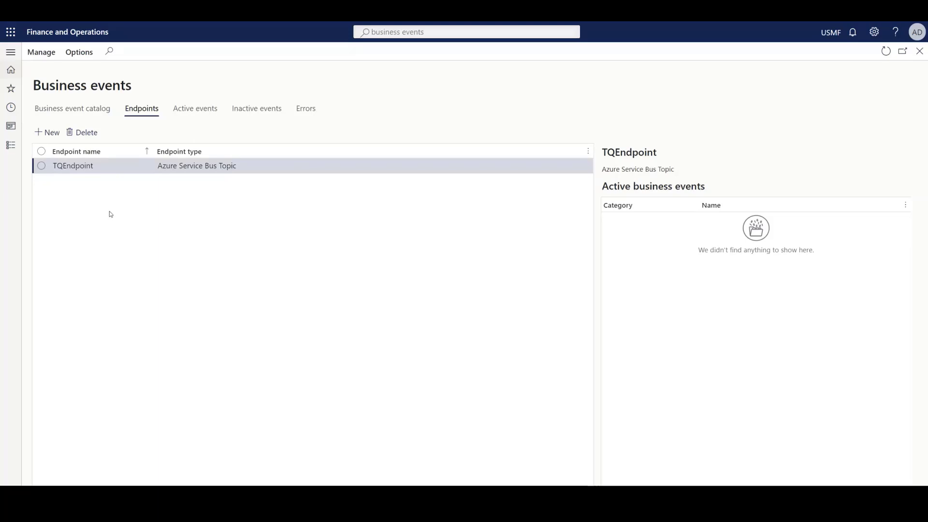
# Step: Browse the business event catalog in Finance and Operations for the event categories and names on offer
pyautogui.click(92, 113)
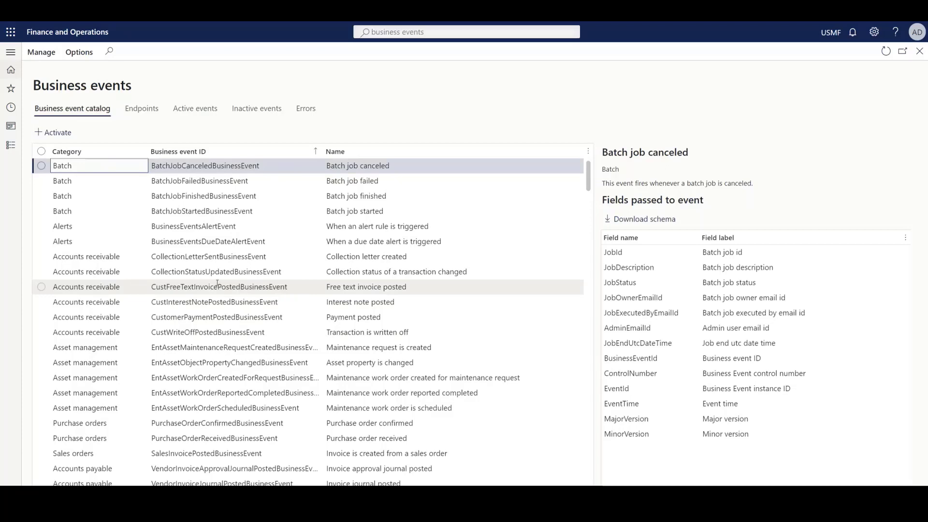
pyautogui.scroll(-5, 256, 317)
pyautogui.scroll(-10, 343, 320)
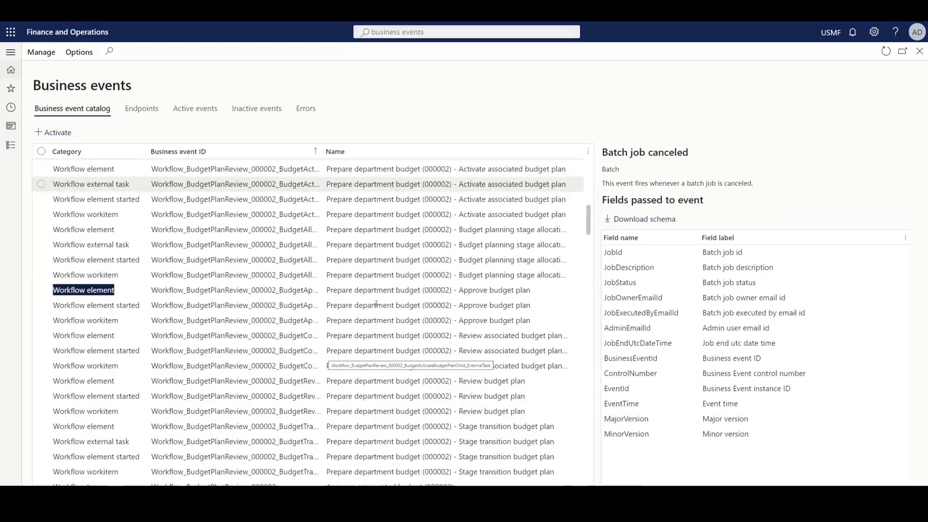
pyautogui.scroll(-5, 343, 320)
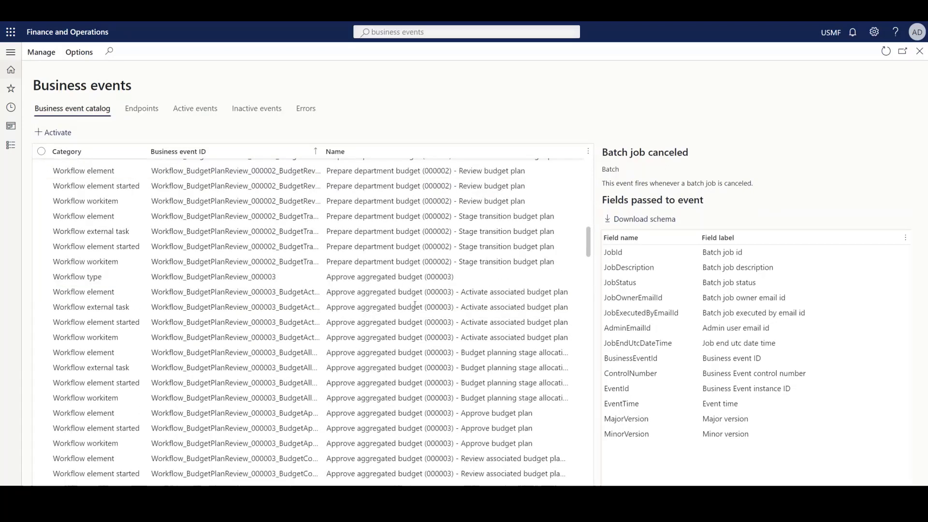
pyautogui.scroll(5, 410, 245)
pyautogui.scroll(5, 410, 246)
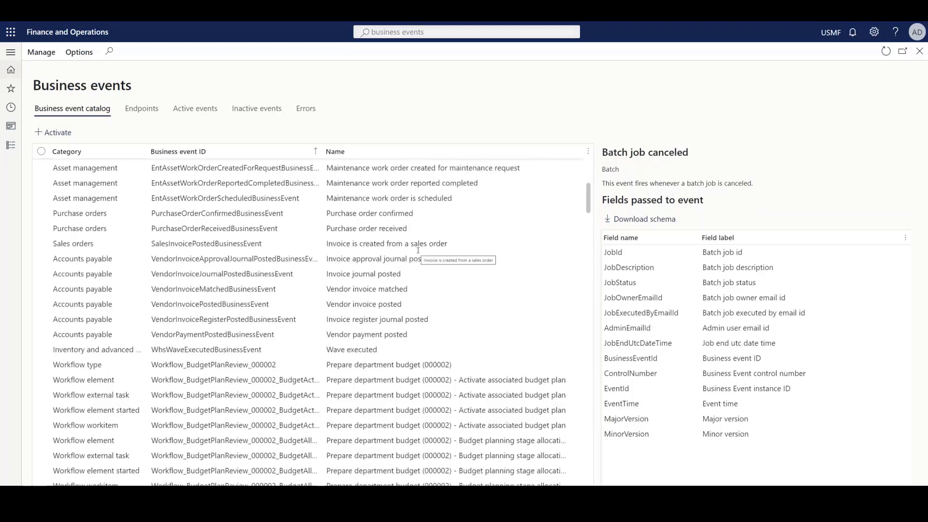
pyautogui.scroll(5, 387, 284)
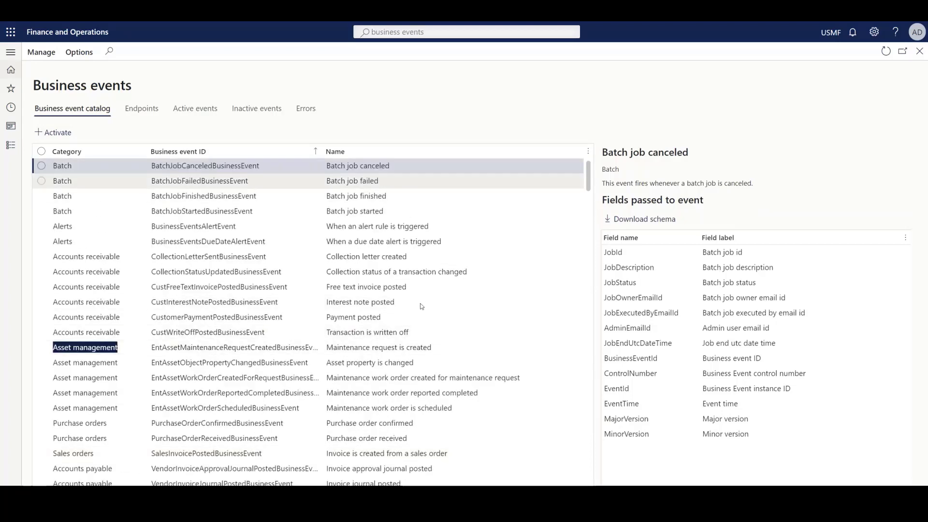
# Step: Activate the Purchase order confirmed business event for legal entity USMF with endpoint TQEndpoint, and show the active events
pyautogui.click(409, 423)
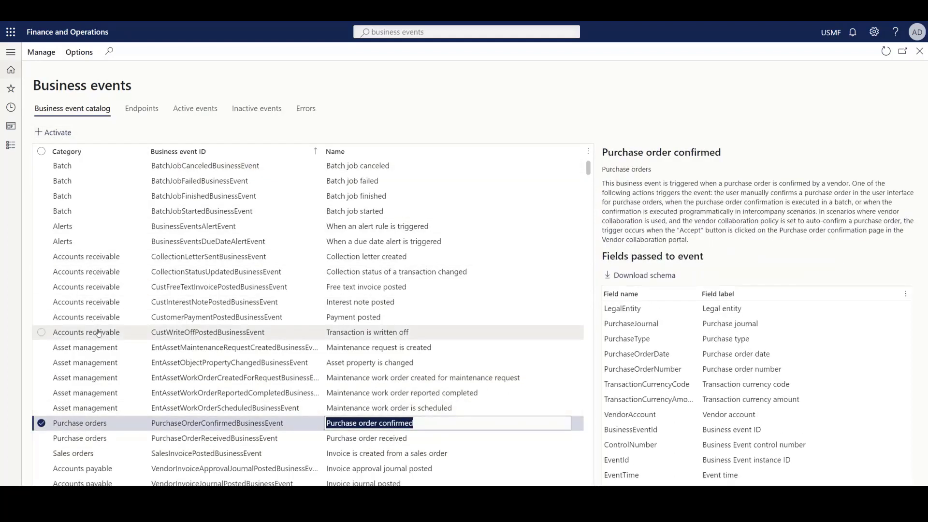
pyautogui.click(57, 136)
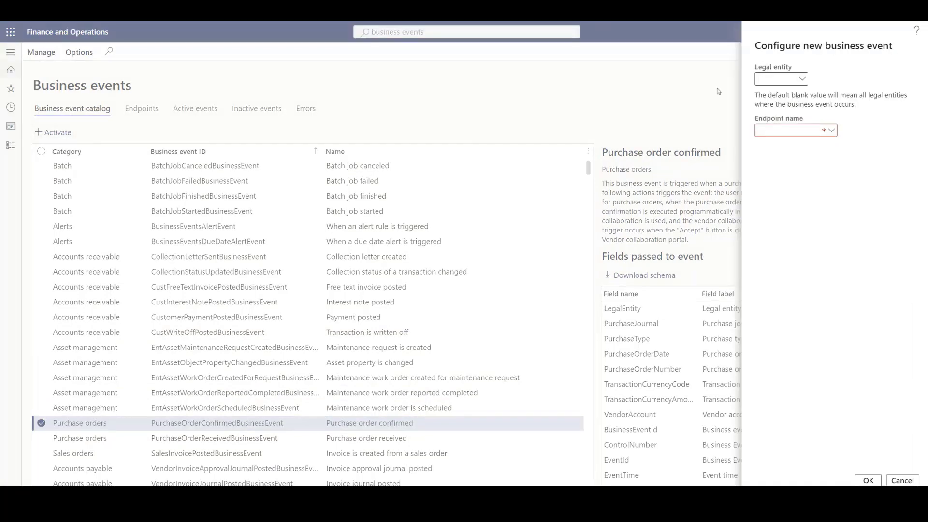
pyautogui.click(804, 80)
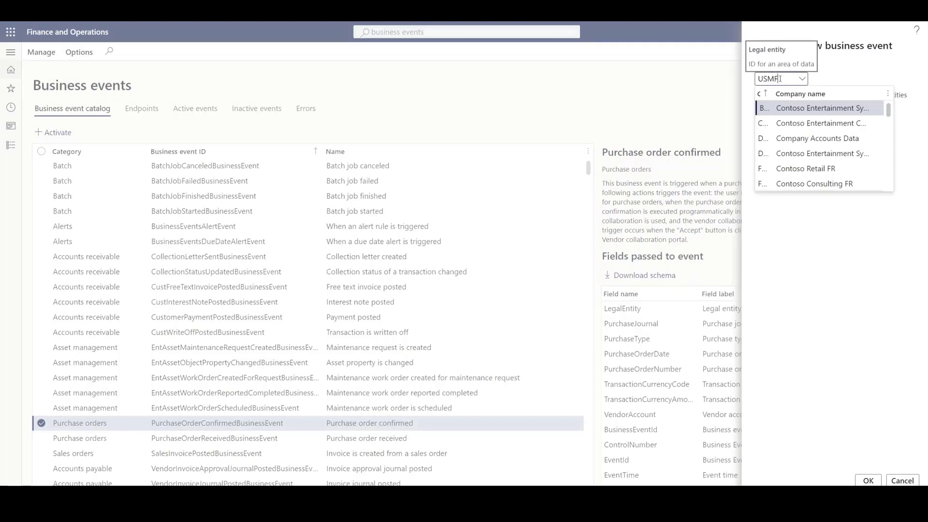
pyautogui.write('USMF')
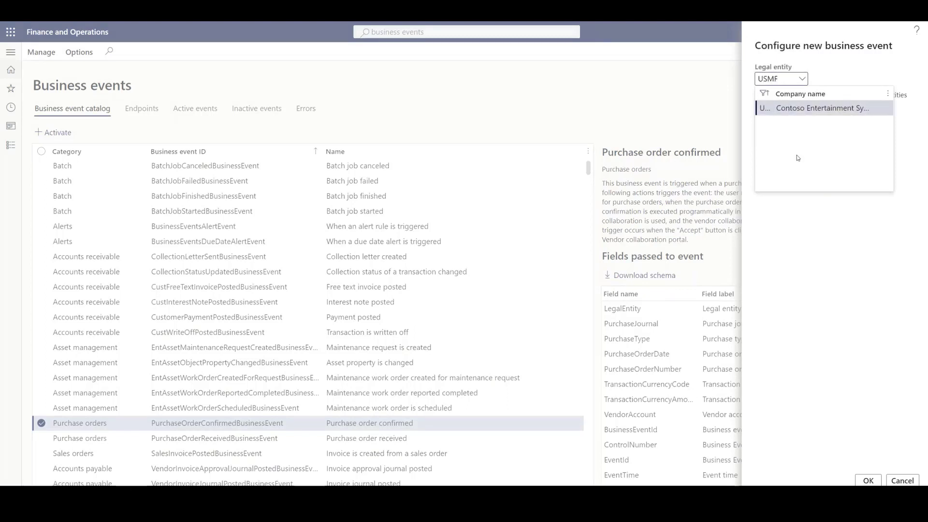
pyautogui.click(828, 137)
pyautogui.click(832, 132)
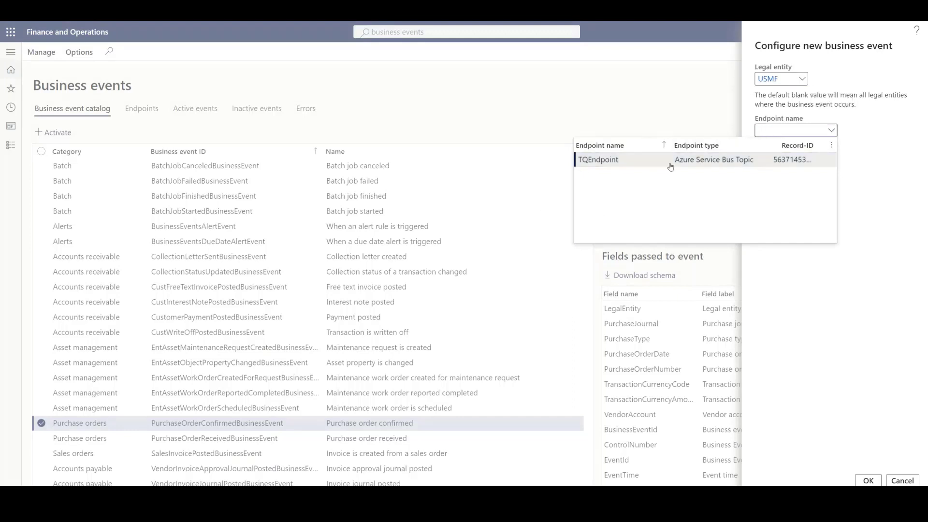
pyautogui.click(619, 165)
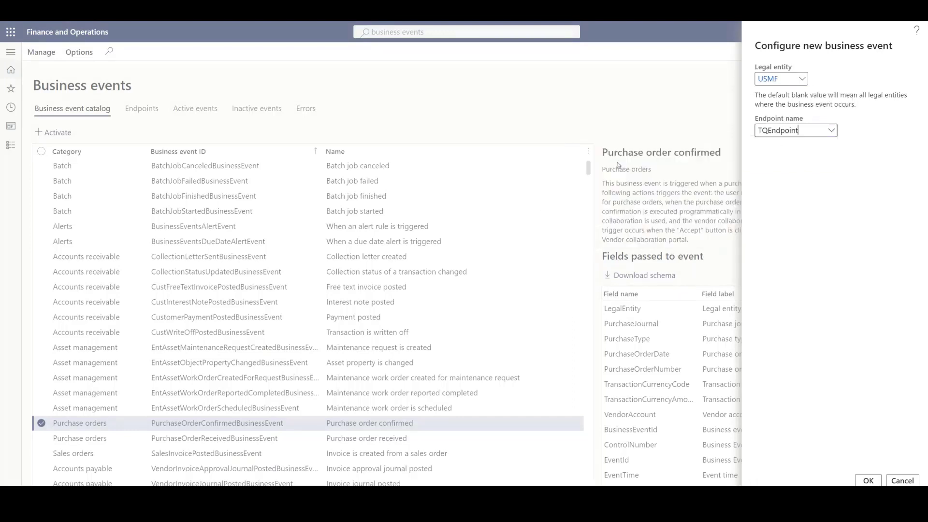
pyautogui.click(868, 481)
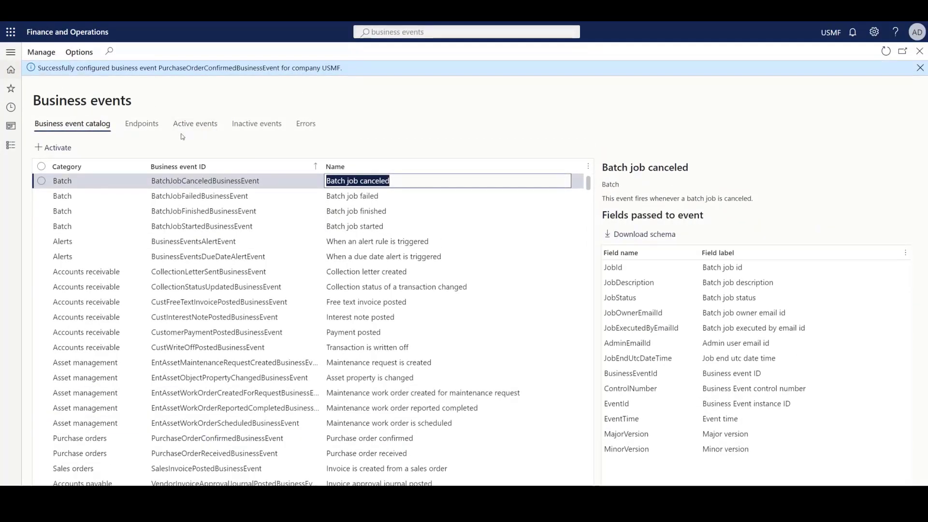
pyautogui.click(197, 125)
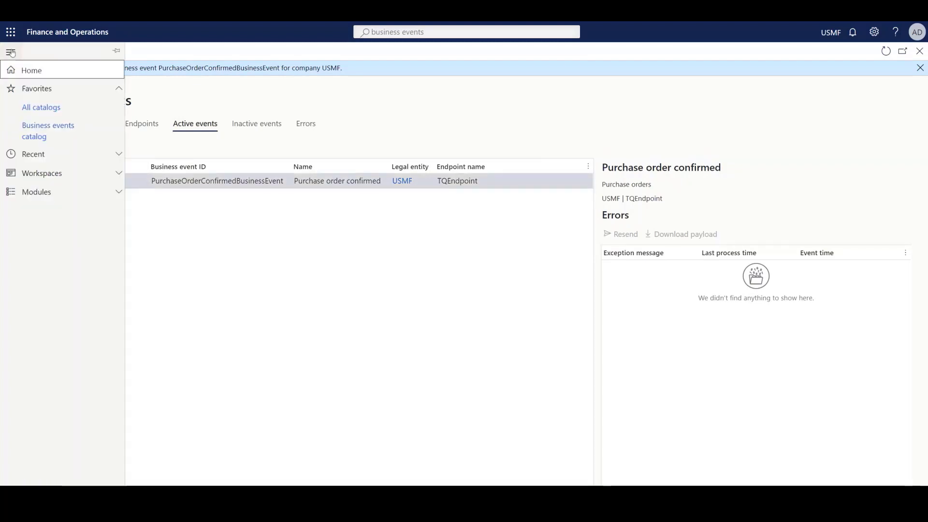
# Step: From Accounts payable, open the confirmed Acme Office Supplies purchase order at the end of the all purchase orders list
pyautogui.click(63, 194)
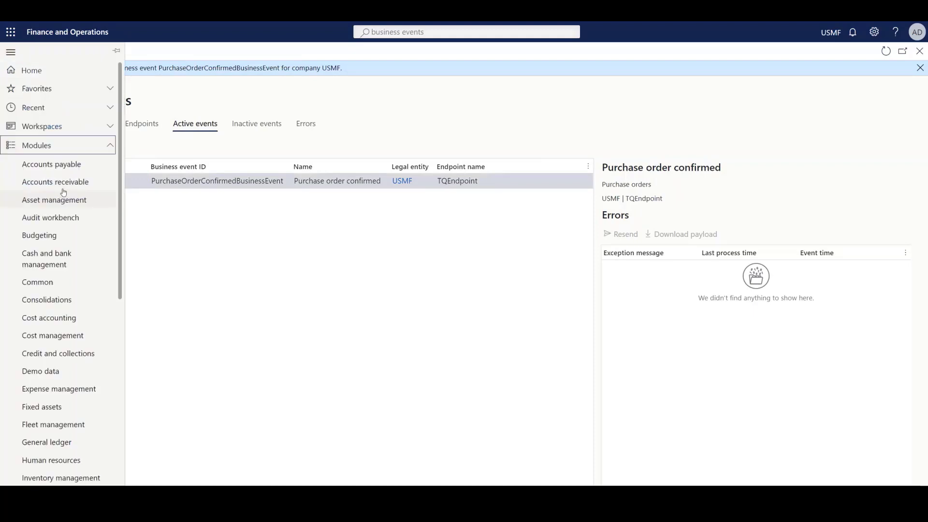
pyautogui.click(63, 164)
pyautogui.click(180, 181)
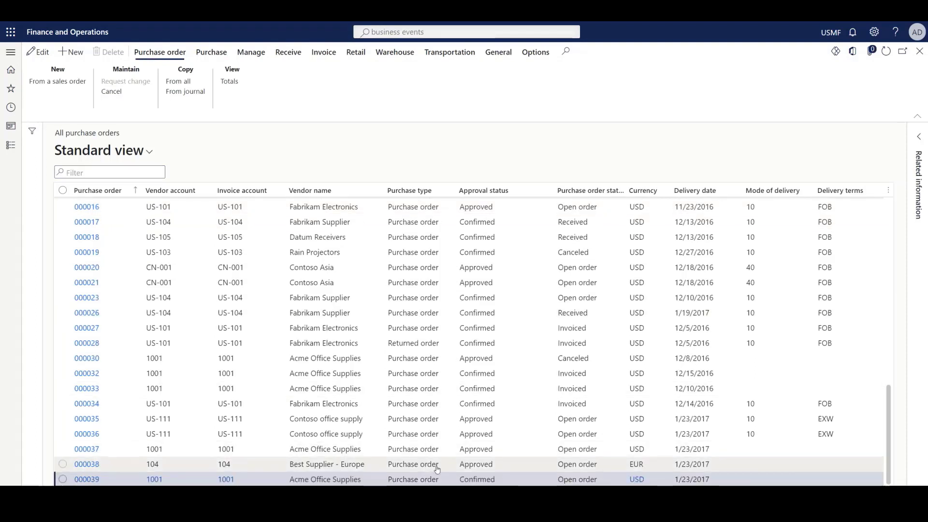
pyautogui.click(83, 480)
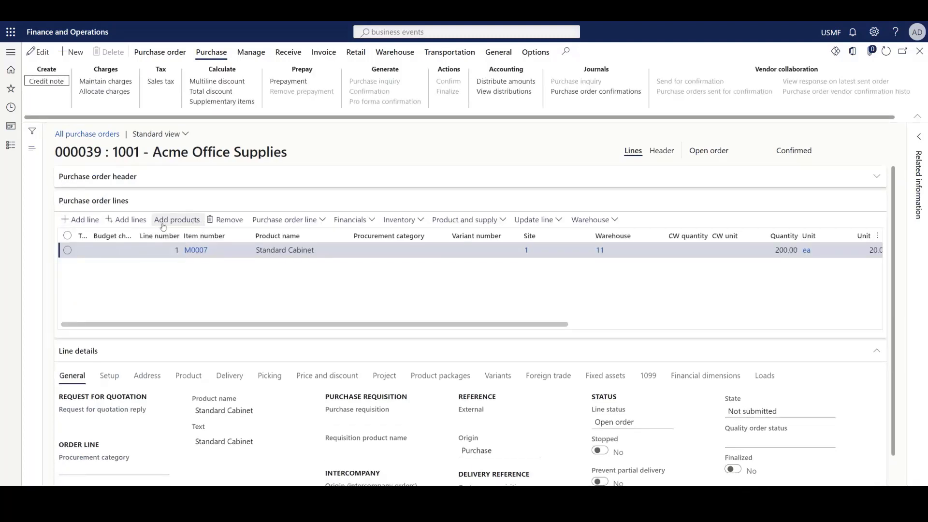
# Step: Set the quantity of the M0007 Standard Cabinet line to 250, save the purchase order and confirm it
pyautogui.click(36, 51)
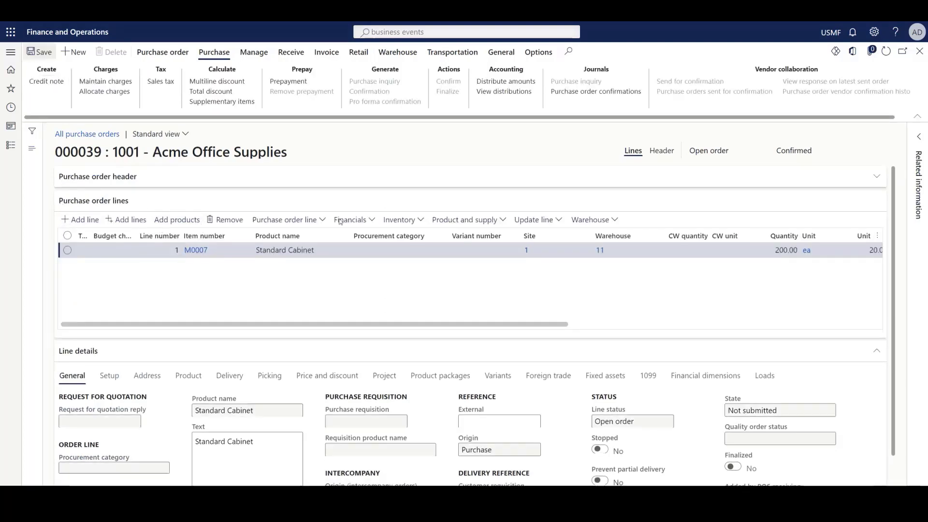
pyautogui.click(784, 250)
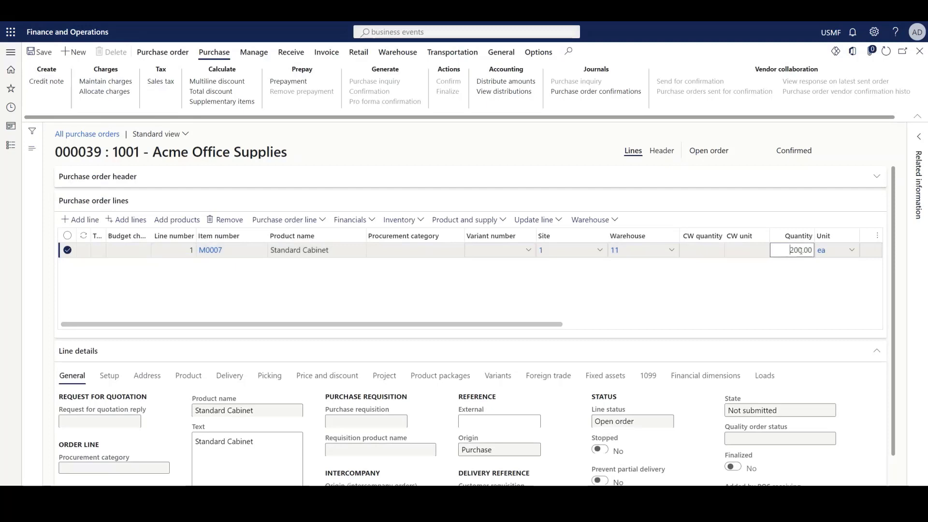
pyautogui.doubleClick(791, 250)
pyautogui.press('BackSpace')
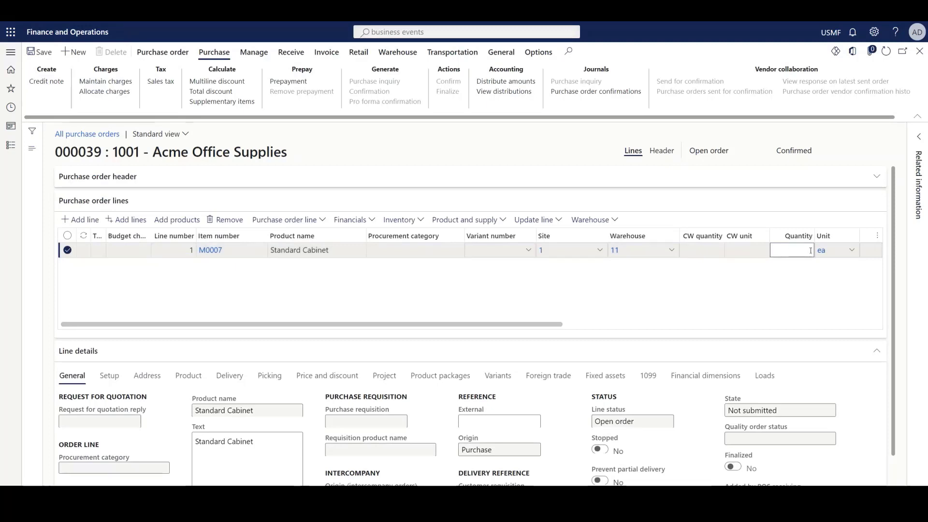
pyautogui.write('250')
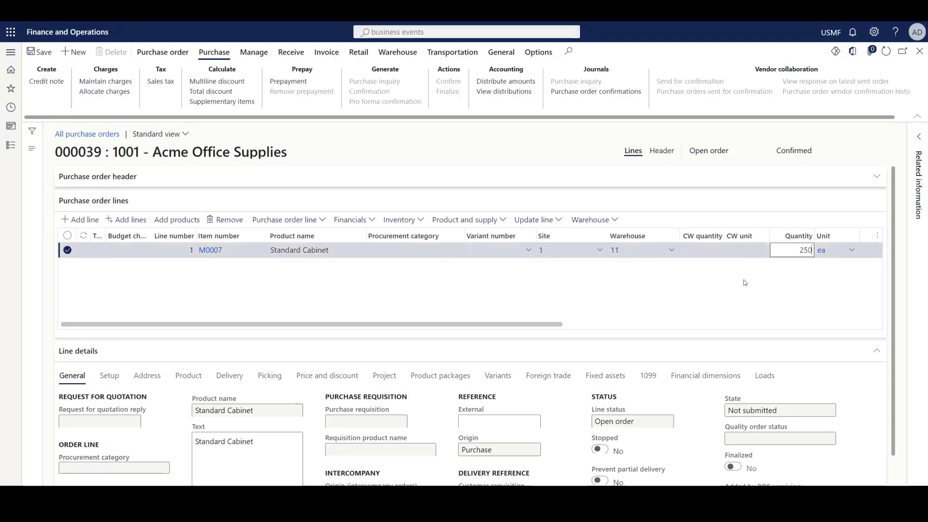
pyautogui.hotkey('ctrl', 's')
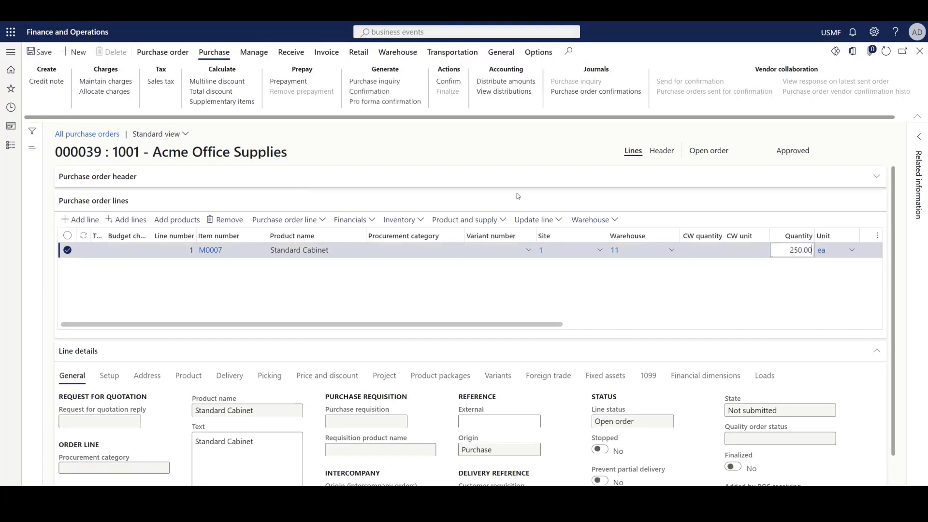
pyautogui.click(450, 82)
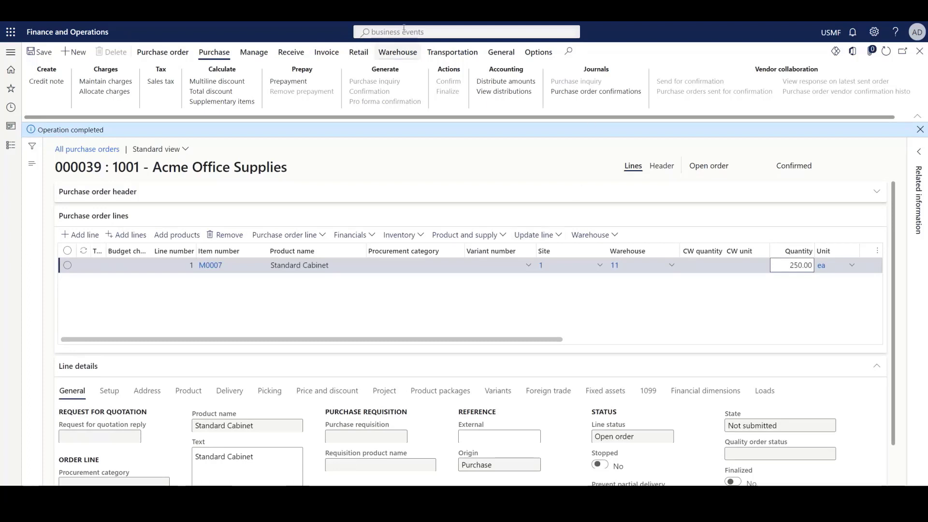
# Step: Download the schema of the Purchase order confirmed event from the business events catalog and review it in Notepad
pyautogui.click(428, 32)
pyautogui.click(426, 58)
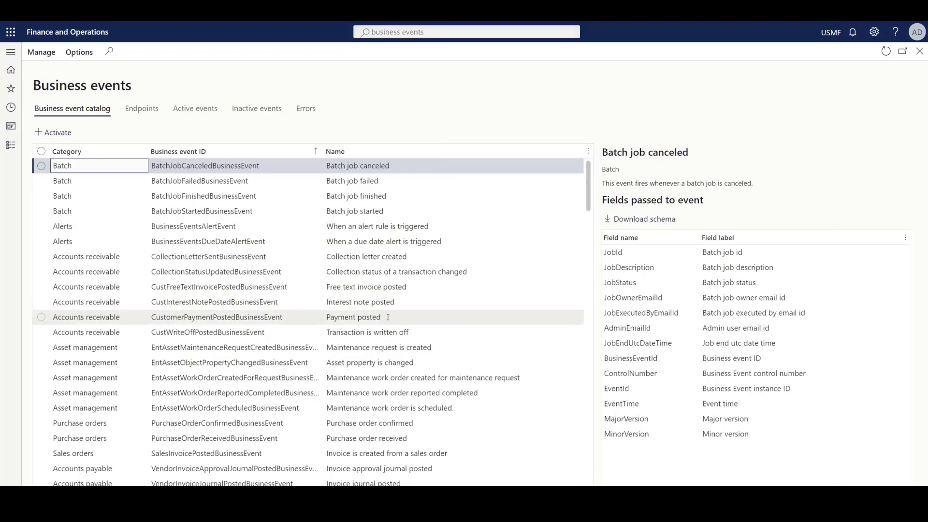
pyautogui.scroll(-5, 415, 427)
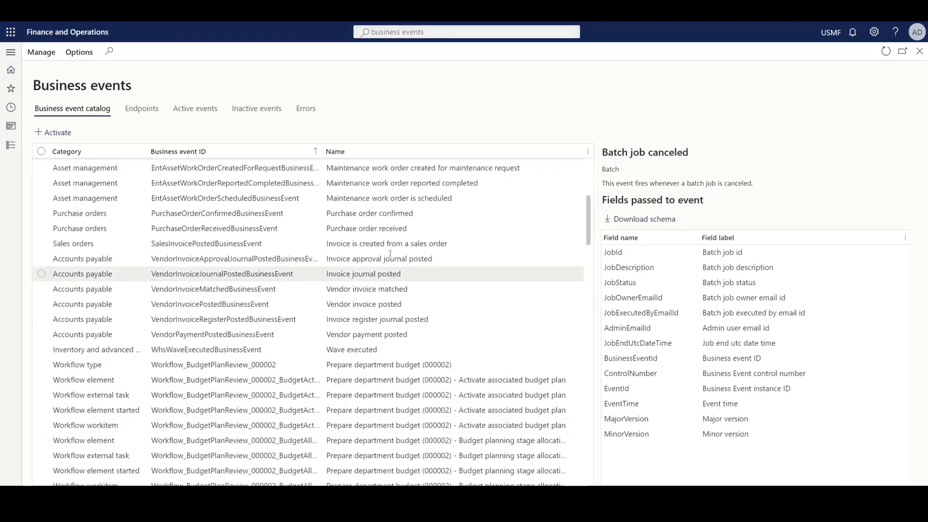
pyautogui.click(390, 214)
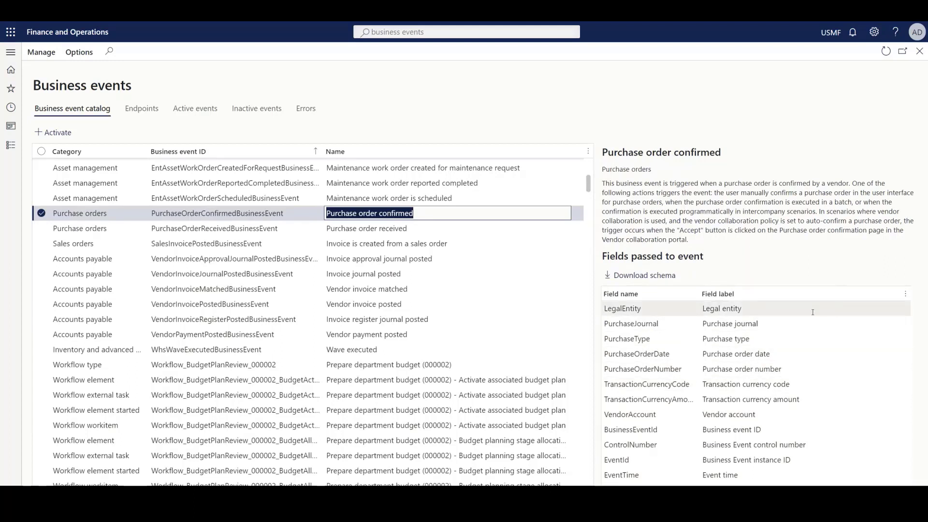
pyautogui.click(639, 275)
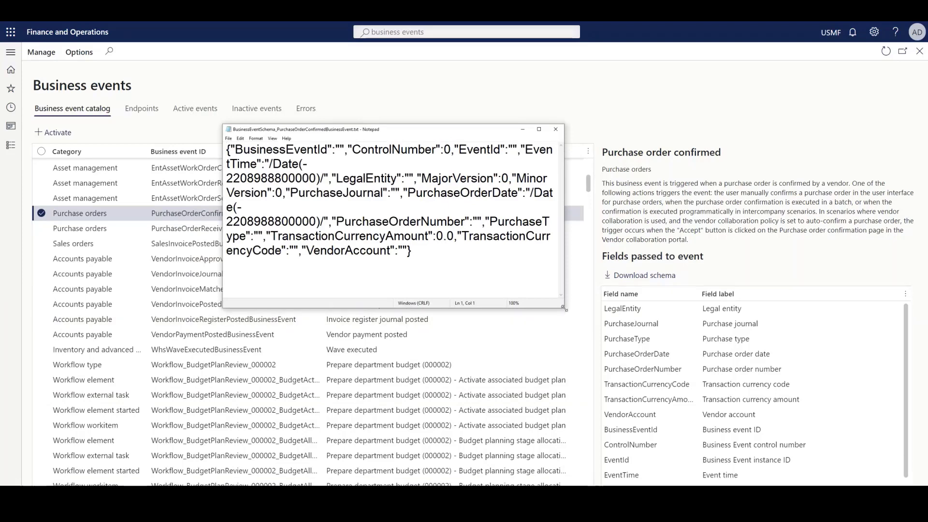
pyautogui.moveTo(562, 306); pyautogui.dragTo(757, 342)
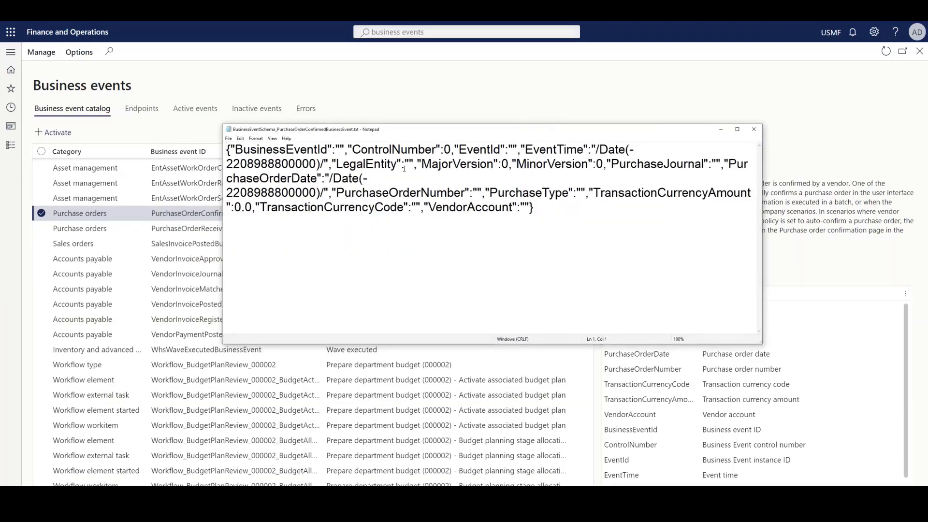
pyautogui.click(754, 130)
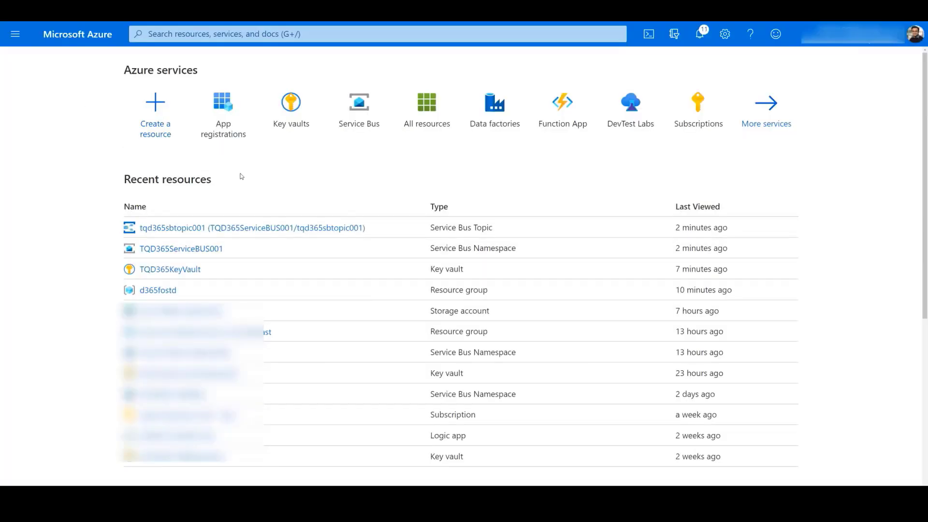
# Step: From the TQD365ServiceBUS001 namespace, open topic tqd365sbtopic001 in Service Bus Explorer
pyautogui.click(180, 249)
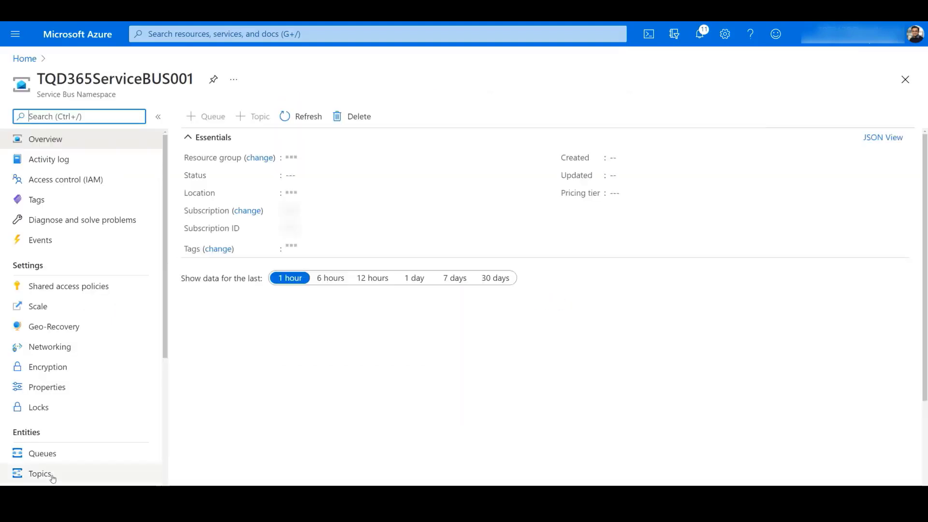
pyautogui.click(52, 474)
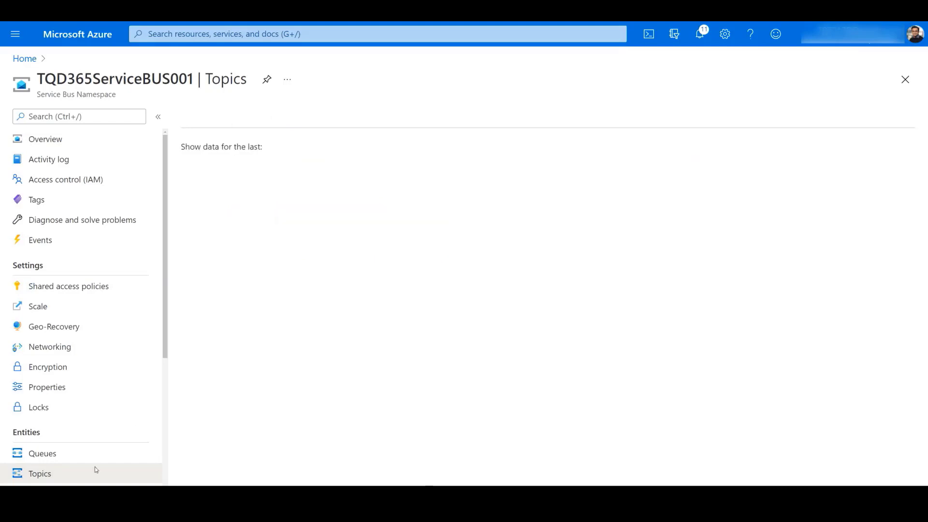
pyautogui.click(223, 196)
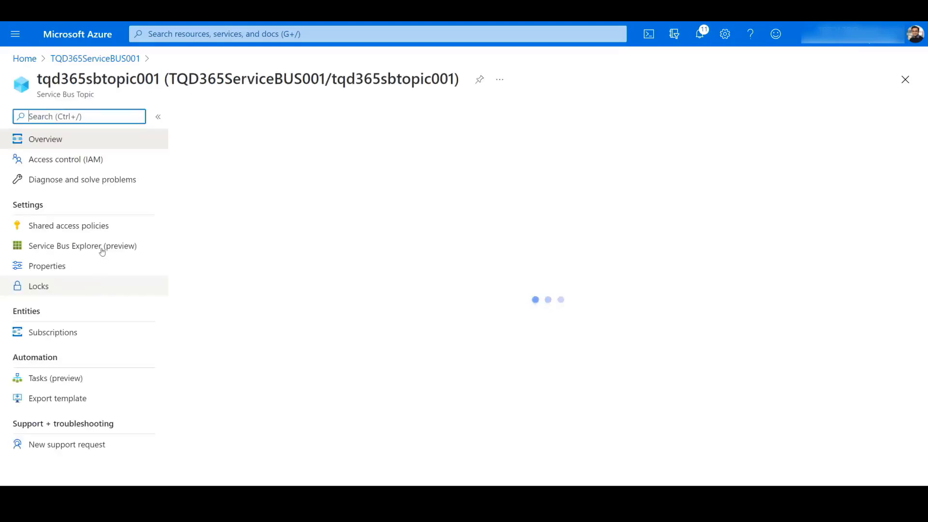
pyautogui.click(105, 247)
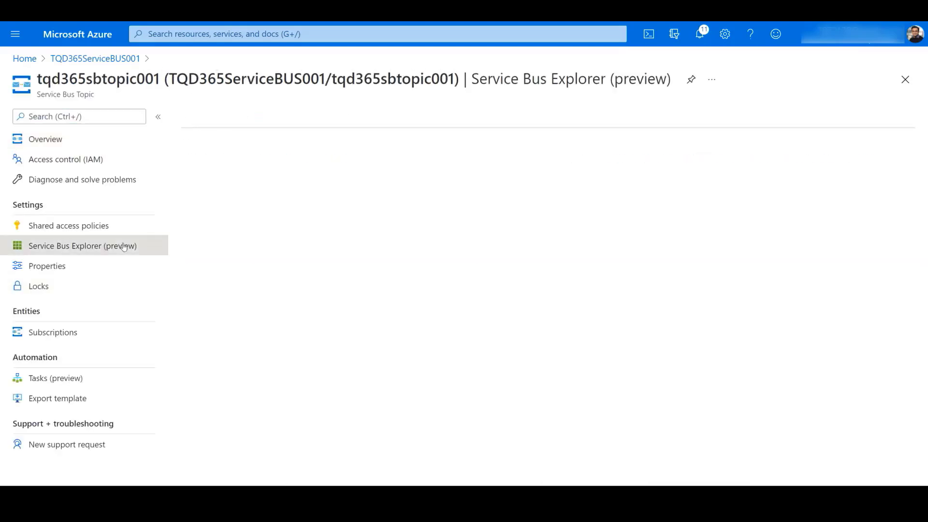
pyautogui.click(265, 216)
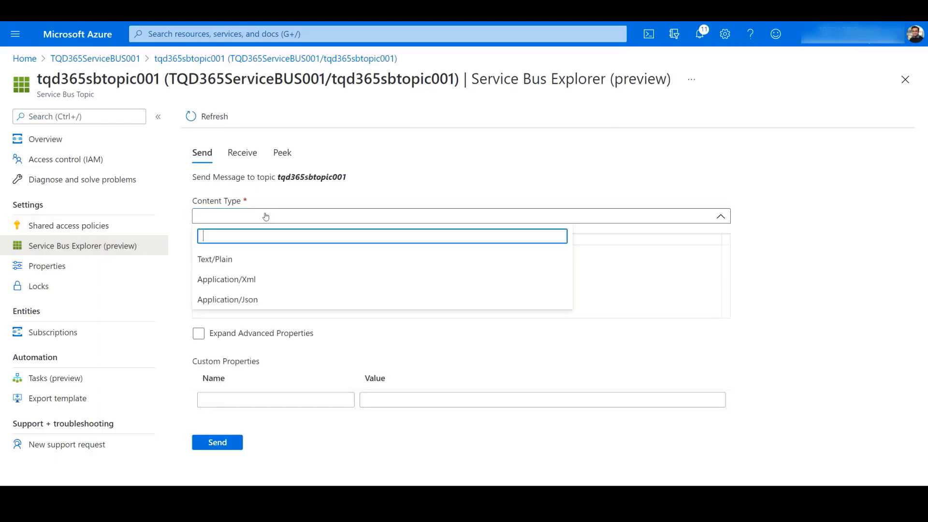
# Step: Peek the messages of subscription TQD365SBTopicSub001 on the topic
pyautogui.click(283, 152)
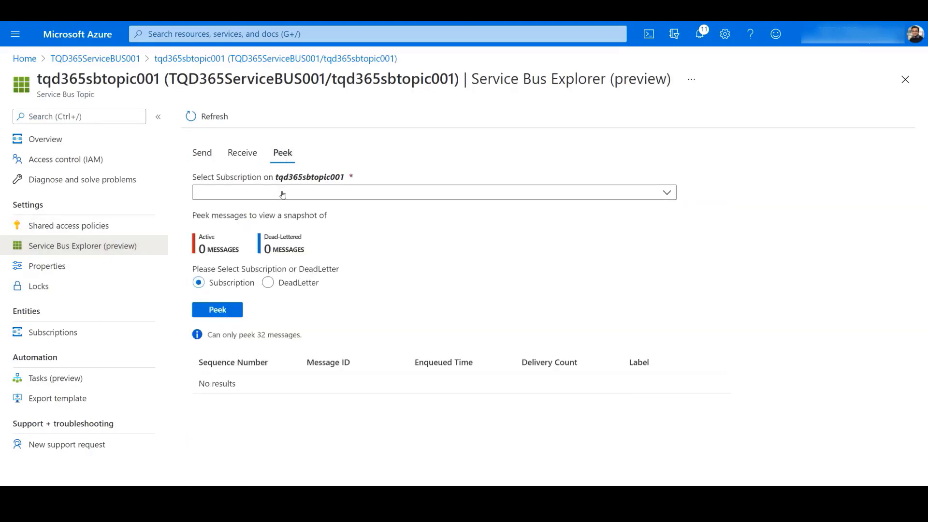
pyautogui.click(282, 194)
pyautogui.click(242, 238)
pyautogui.click(232, 310)
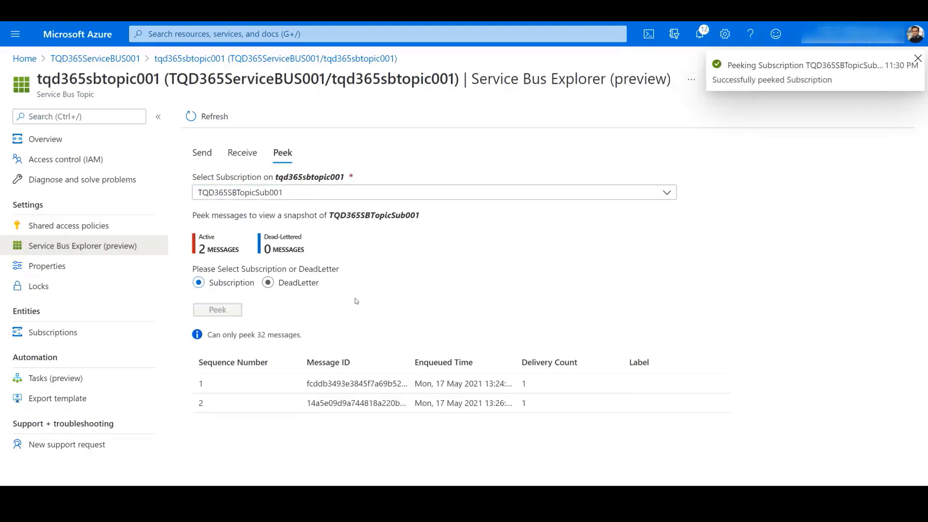
# Step: Open the peeked message with sequence number 2 and examine its JSON body for the purchase order journal and event details
pyautogui.click(357, 402)
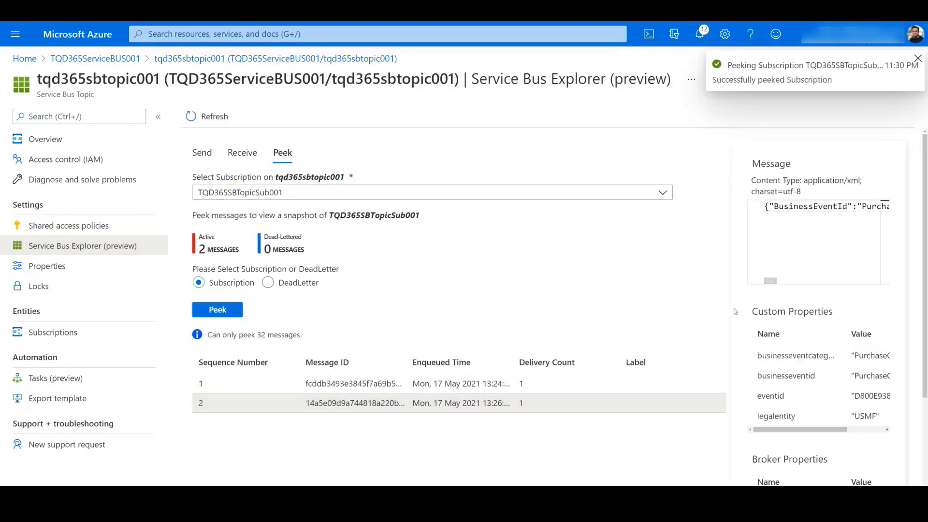
pyautogui.moveTo(770, 260); pyautogui.dragTo(827, 259)
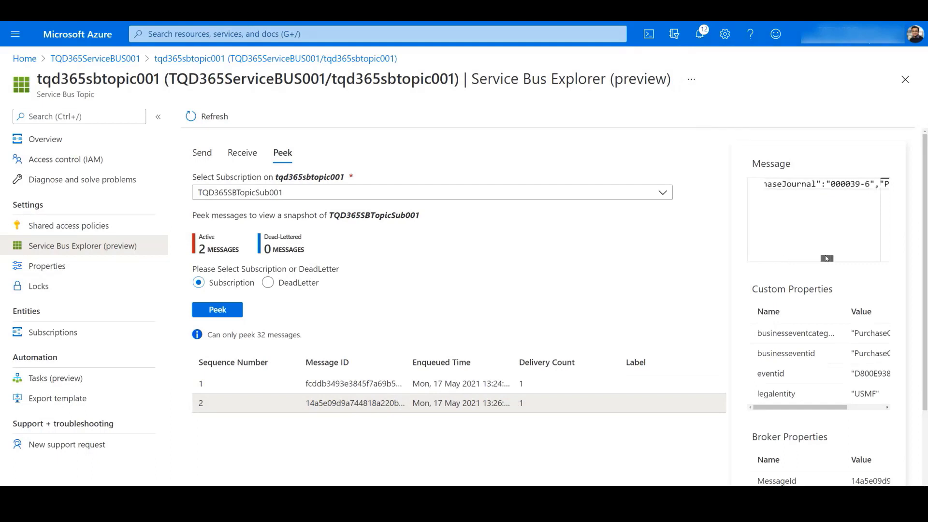
pyautogui.moveTo(814, 185); pyautogui.dragTo(874, 186)
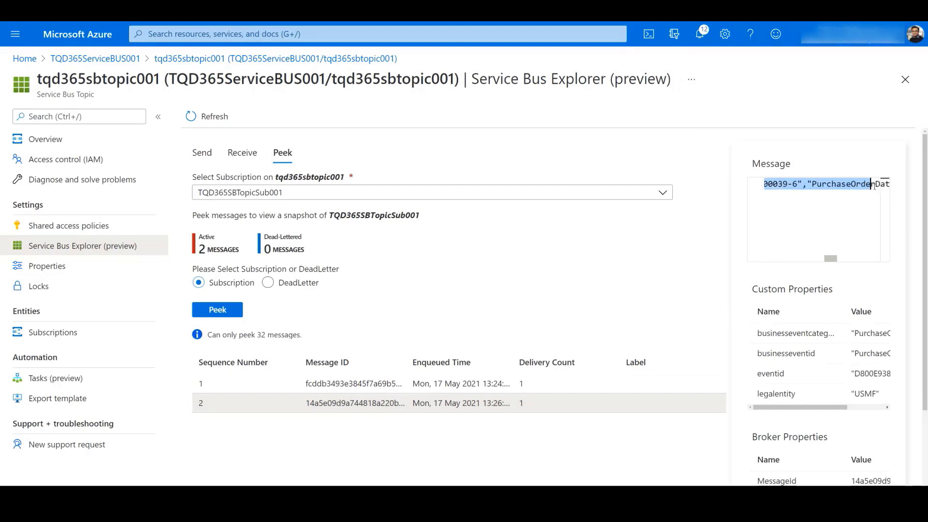
pyautogui.moveTo(834, 259); pyautogui.dragTo(801, 260)
pyautogui.doubleClick(836, 183)
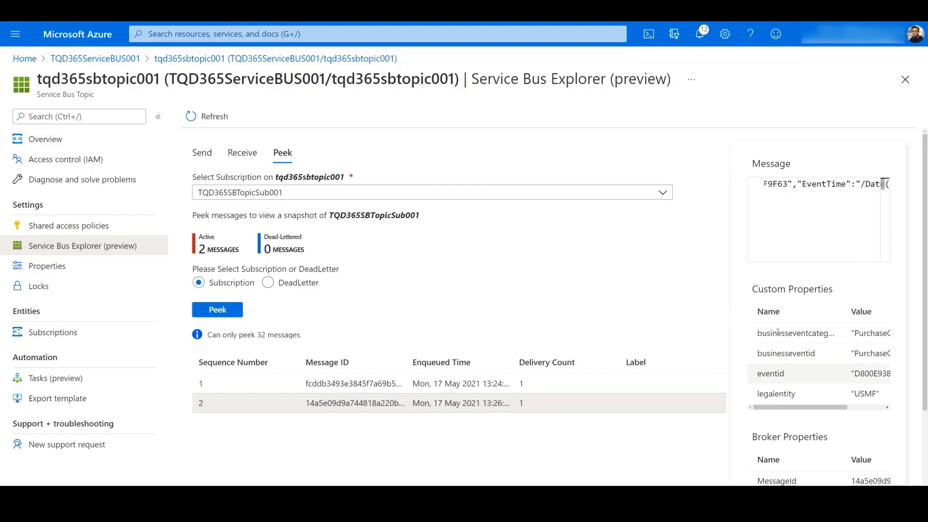